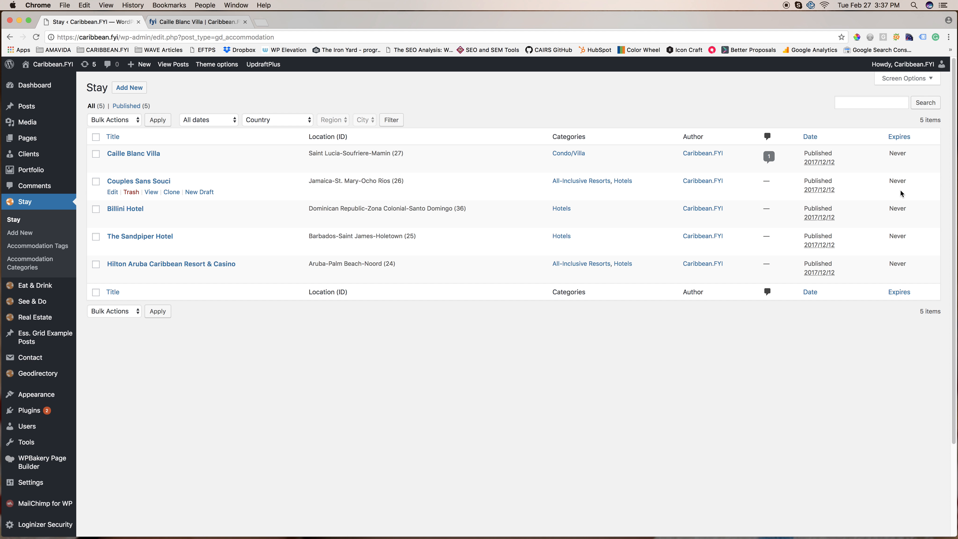
Open the Caille Blanc Villa stay listing for editing and highlight its title
{"action": "left_click", "coordinate": [139, 155]}
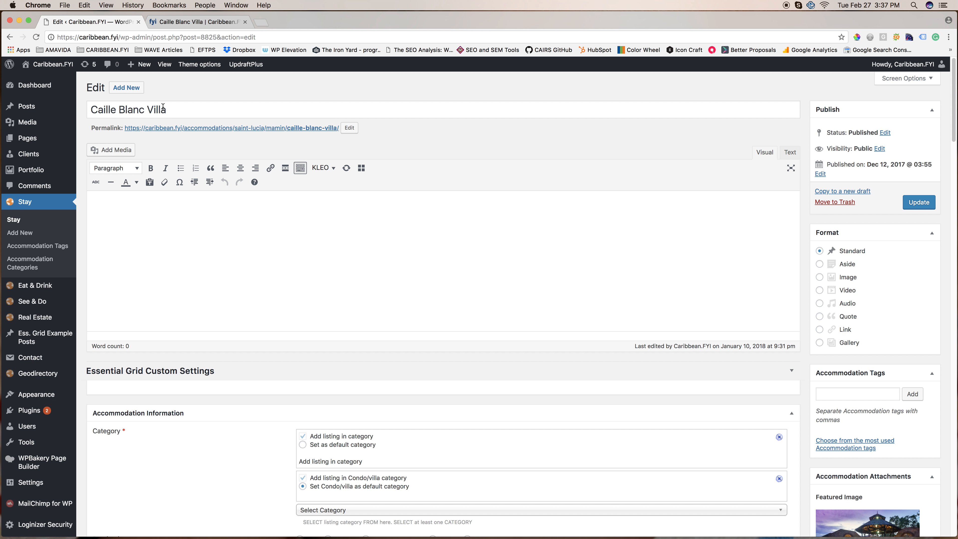
{"action": "left_click_drag", "start_coordinate": [167, 109], "coordinate": [90, 110]}
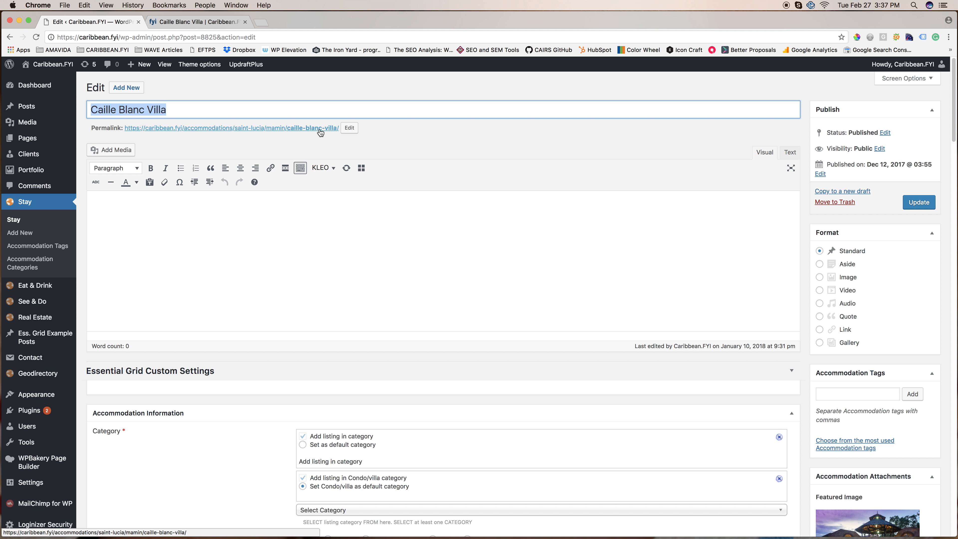
{"action": "left_click", "coordinate": [350, 129]}
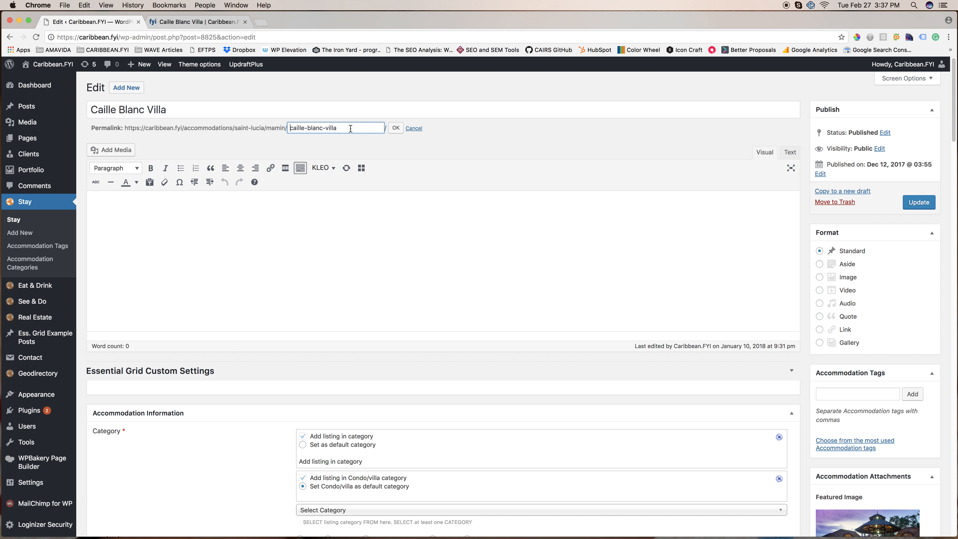
{"action": "left_click_drag", "start_coordinate": [350, 128], "coordinate": [278, 127]}
{"action": "left_click", "coordinate": [418, 129]}
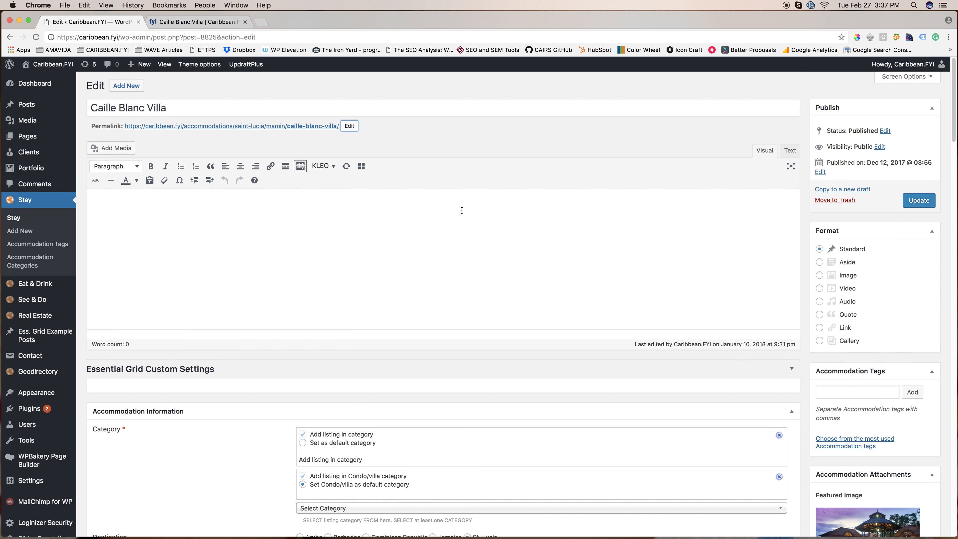
Close the enlarged photo on the live villa page and compare the page's Description section with the listing's content editor
{"action": "scroll", "coordinate": [460, 206], "scroll_direction": "down", "scroll_amount": 2}
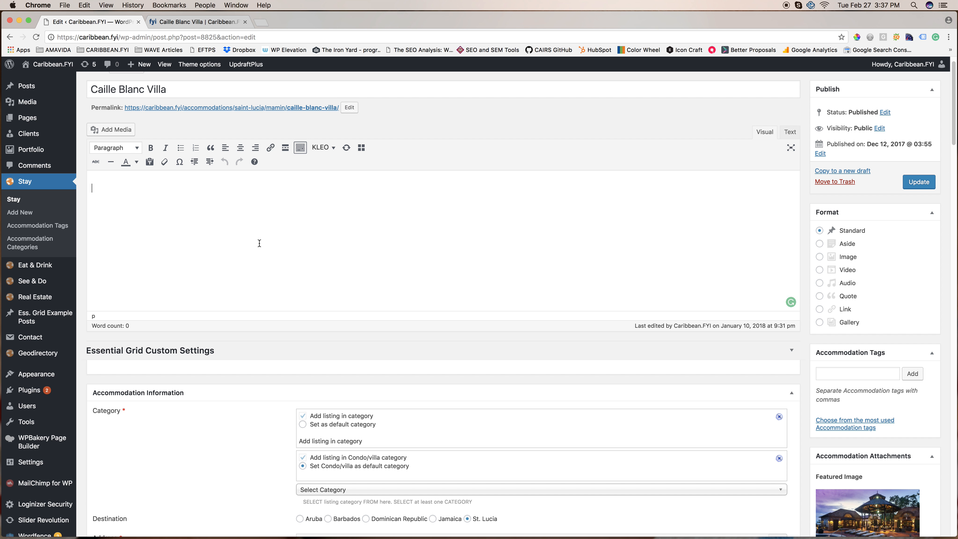
{"action": "left_click", "coordinate": [208, 21]}
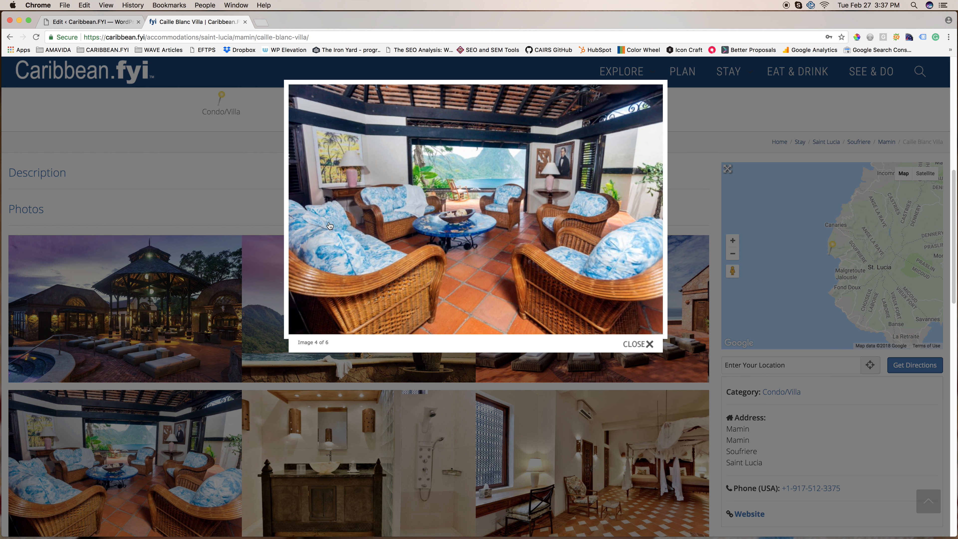
{"action": "left_click", "coordinate": [637, 343]}
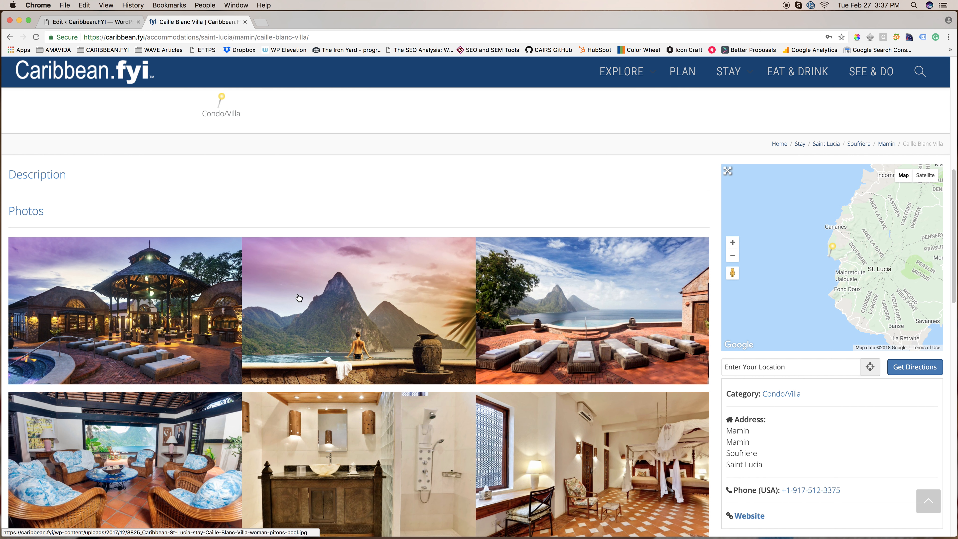
{"action": "scroll", "coordinate": [299, 298], "scroll_direction": "up", "scroll_amount": 2}
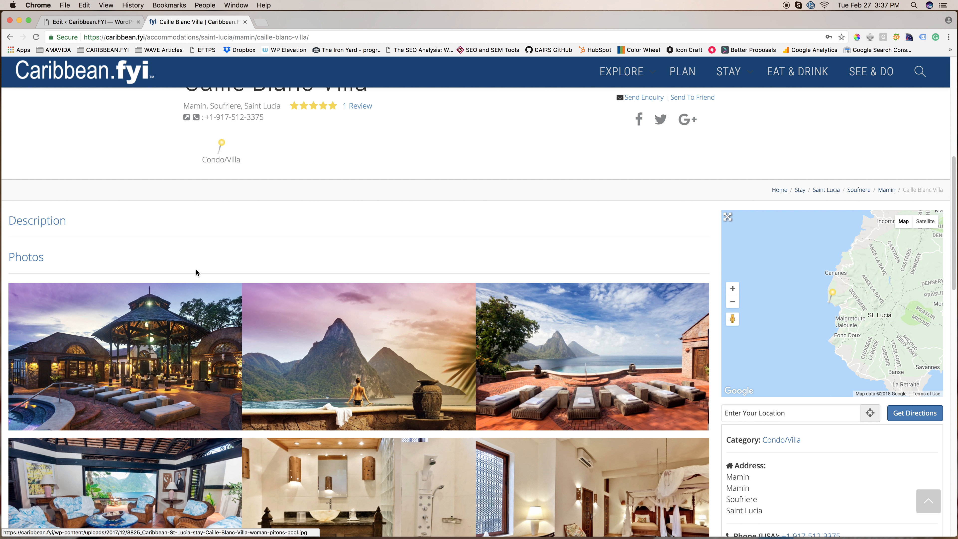
{"action": "left_click", "coordinate": [99, 21]}
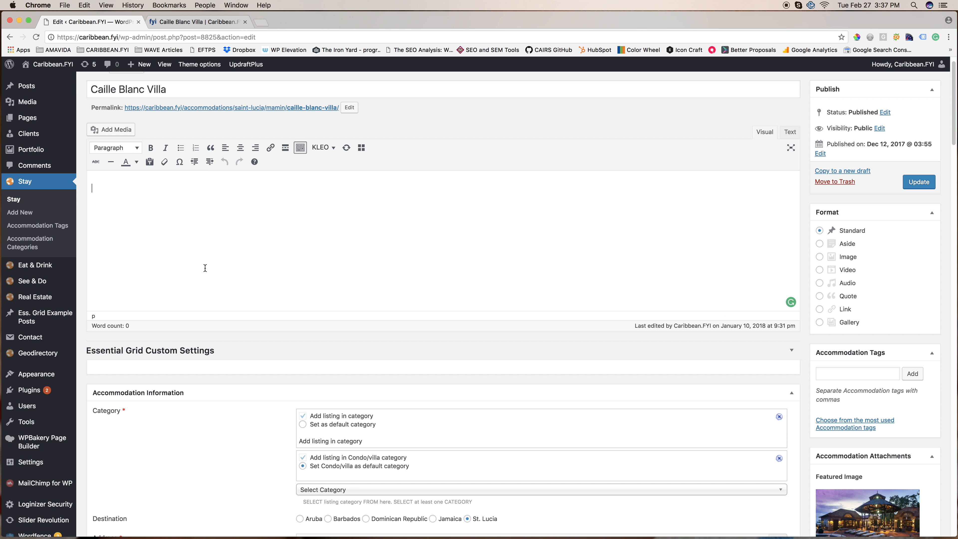
{"action": "left_click", "coordinate": [211, 22]}
{"action": "left_click_drag", "start_coordinate": [68, 224], "coordinate": [8, 221]}
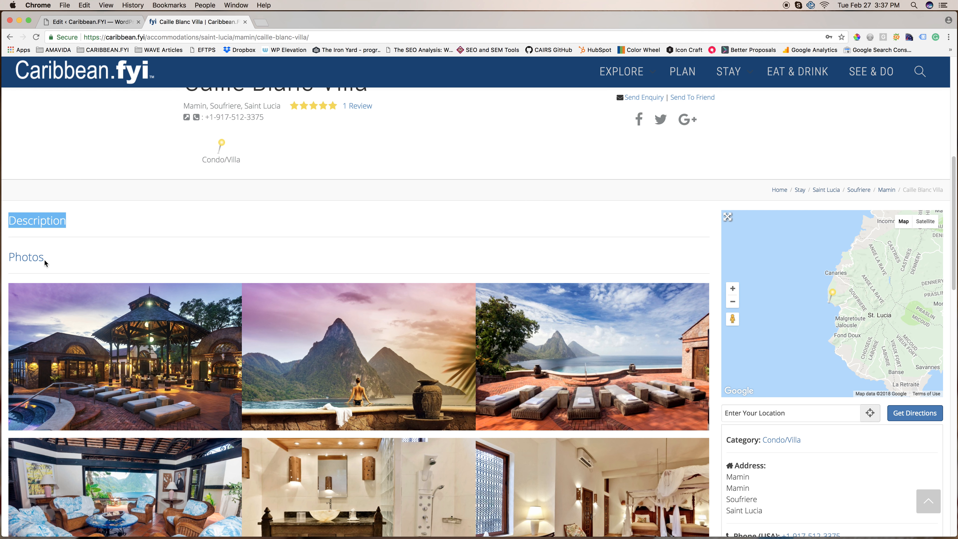
{"action": "left_click", "coordinate": [106, 23]}
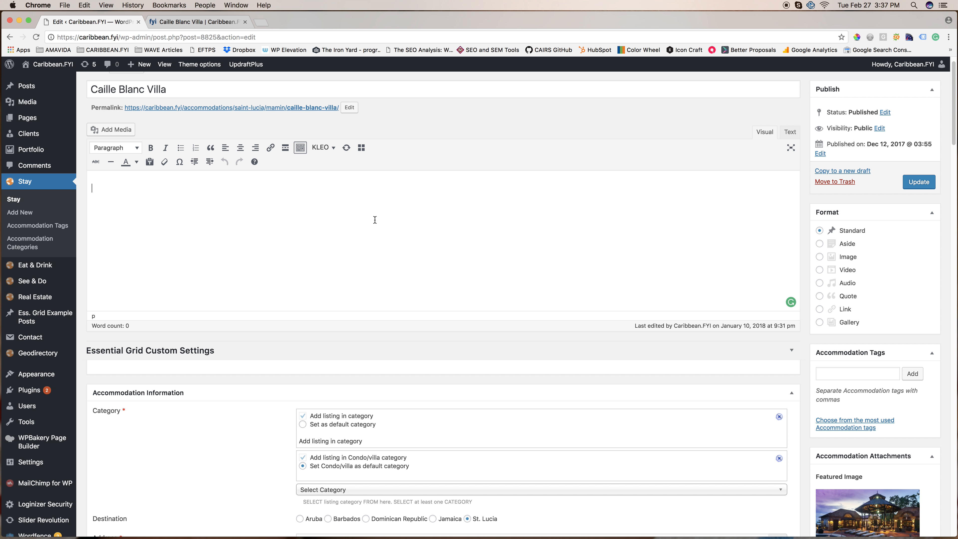
Check the listing description in the editor's Text mode and return to Visual mode
{"action": "left_click", "coordinate": [300, 204]}
{"action": "left_click", "coordinate": [791, 134]}
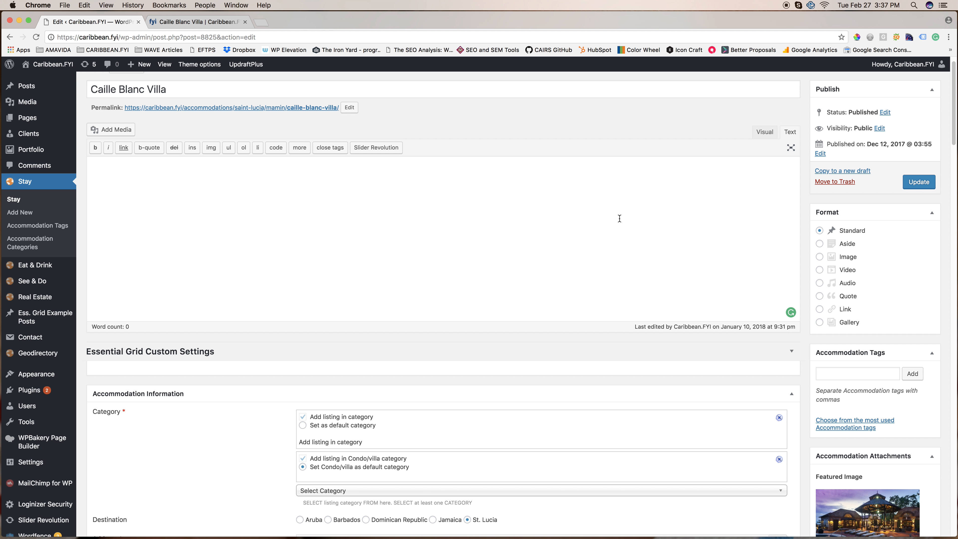
{"action": "left_click", "coordinate": [603, 209]}
{"action": "left_click", "coordinate": [765, 131]}
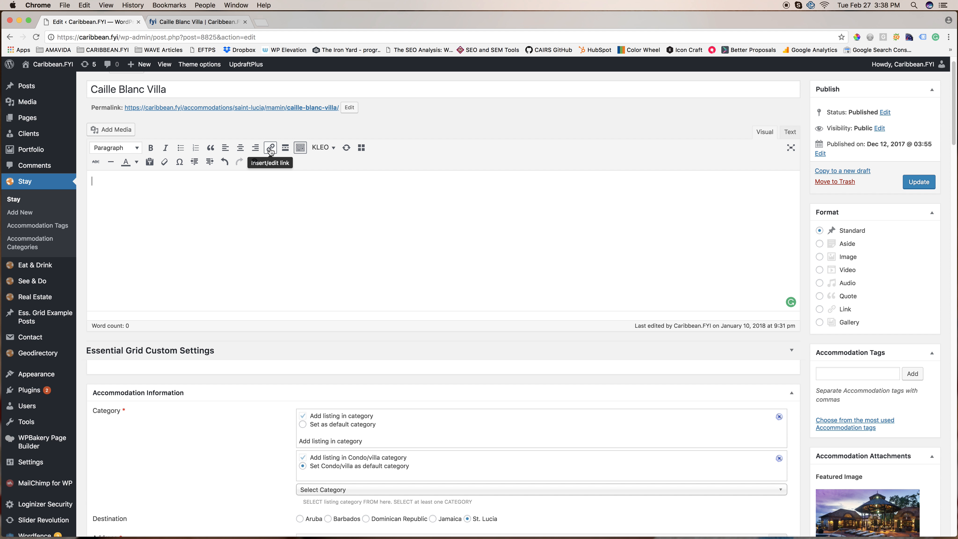
Look through the paragraph and heading formats available for the description text
{"action": "left_click", "coordinate": [135, 148]}
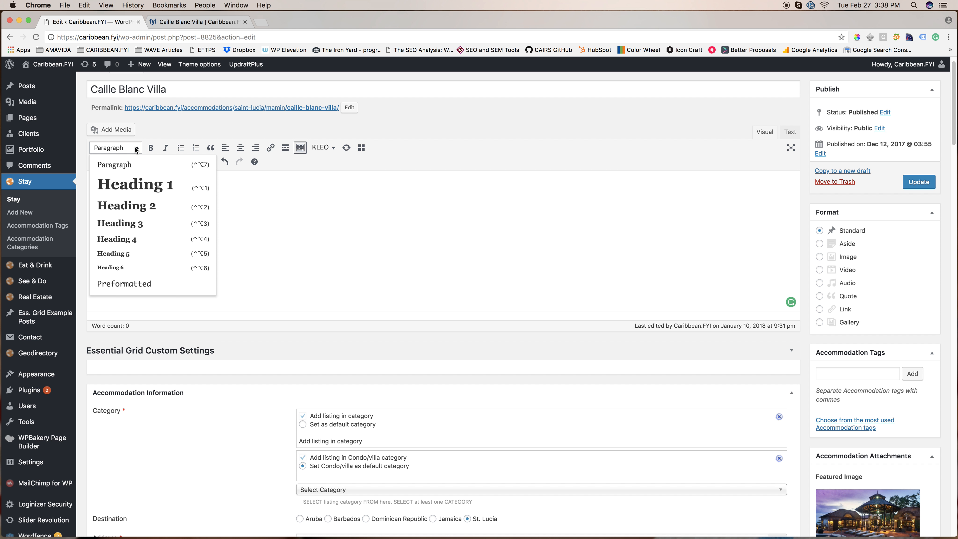
{"action": "left_click", "coordinate": [303, 206]}
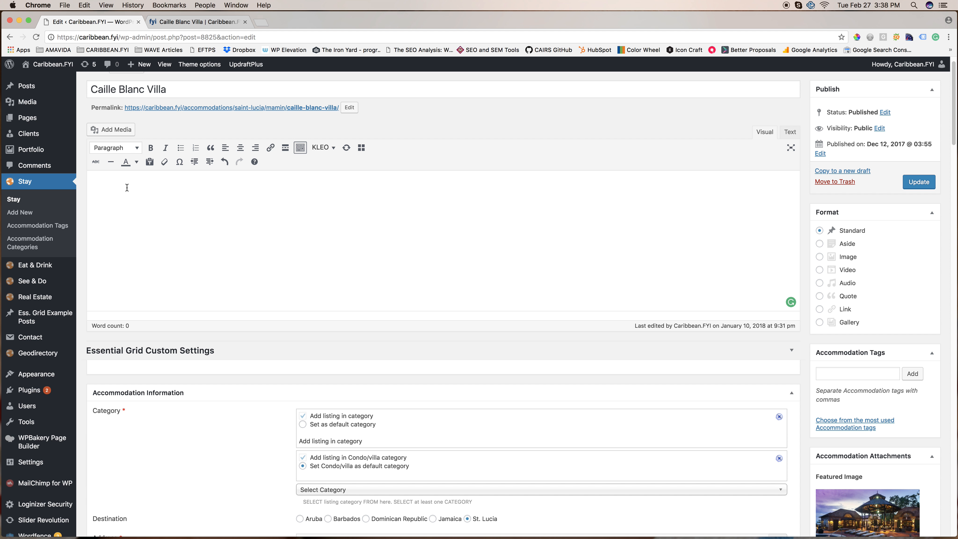
{"action": "left_click", "coordinate": [121, 148]}
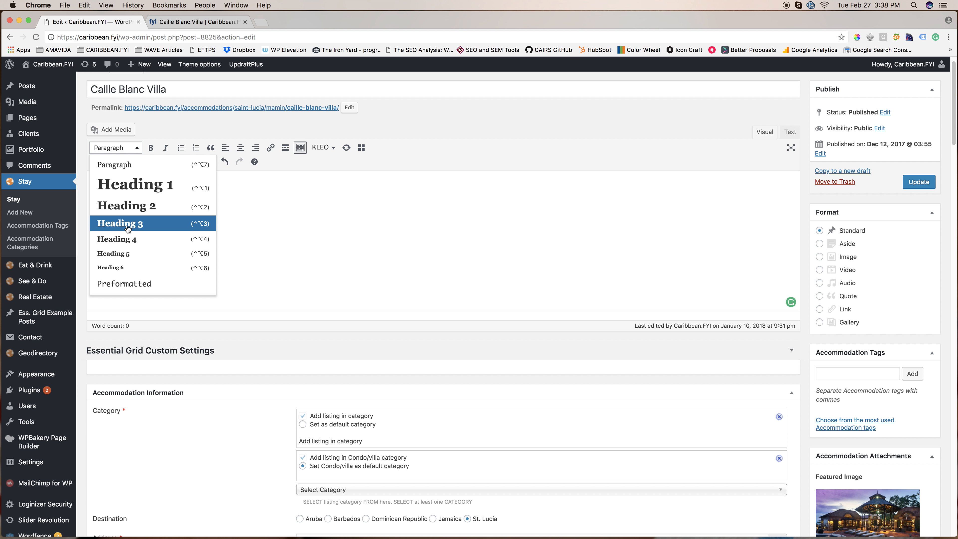
{"action": "left_click", "coordinate": [271, 212]}
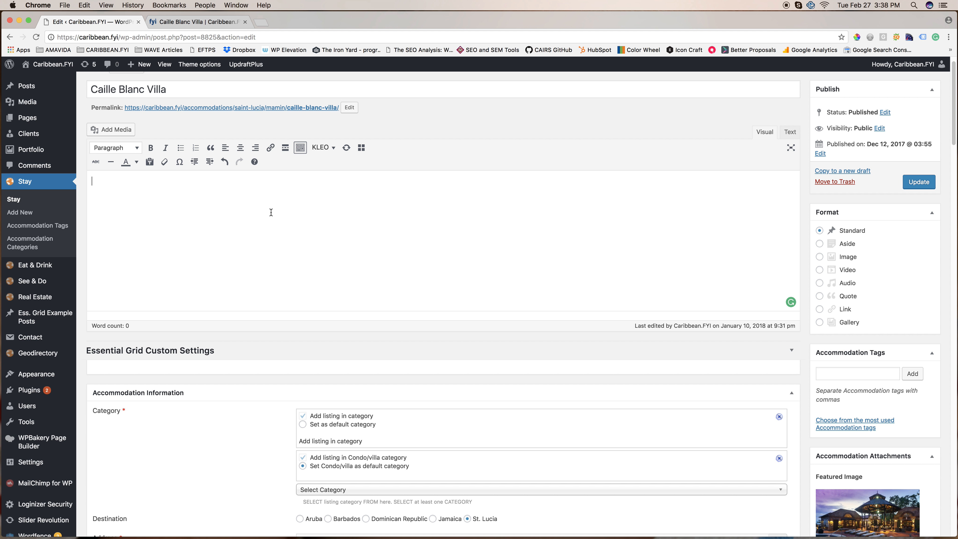
Check the available categories in Accommodation Information and remove the listing's blank category entry
{"action": "scroll", "coordinate": [271, 212], "scroll_direction": "down", "scroll_amount": 5}
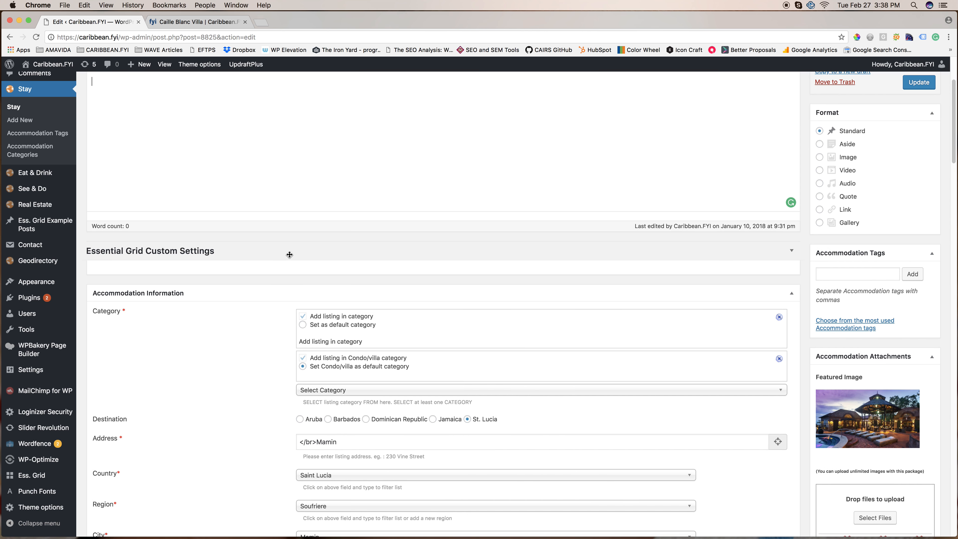
{"action": "scroll", "coordinate": [288, 252], "scroll_direction": "down", "scroll_amount": 1}
{"action": "scroll", "coordinate": [289, 256], "scroll_direction": "down", "scroll_amount": 5}
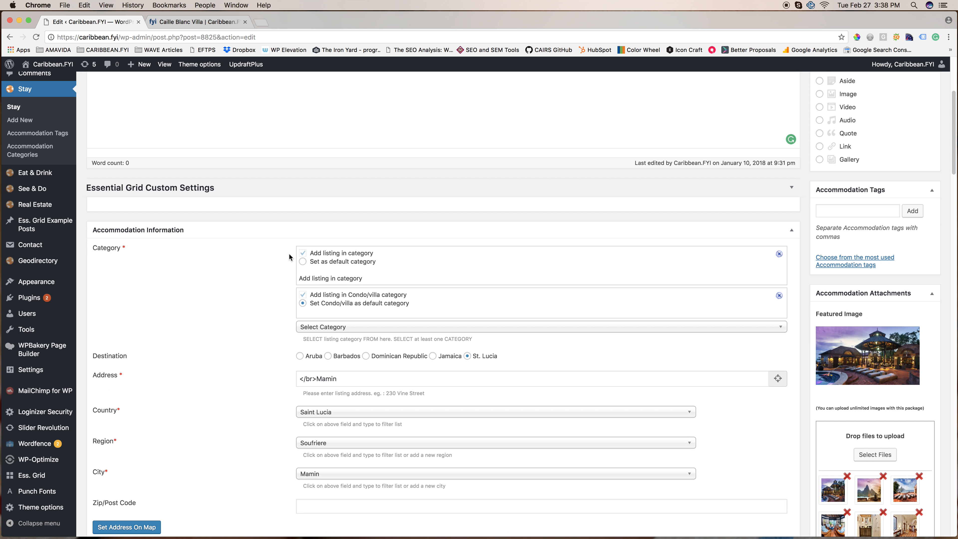
{"action": "scroll", "coordinate": [289, 256], "scroll_direction": "down", "scroll_amount": 1}
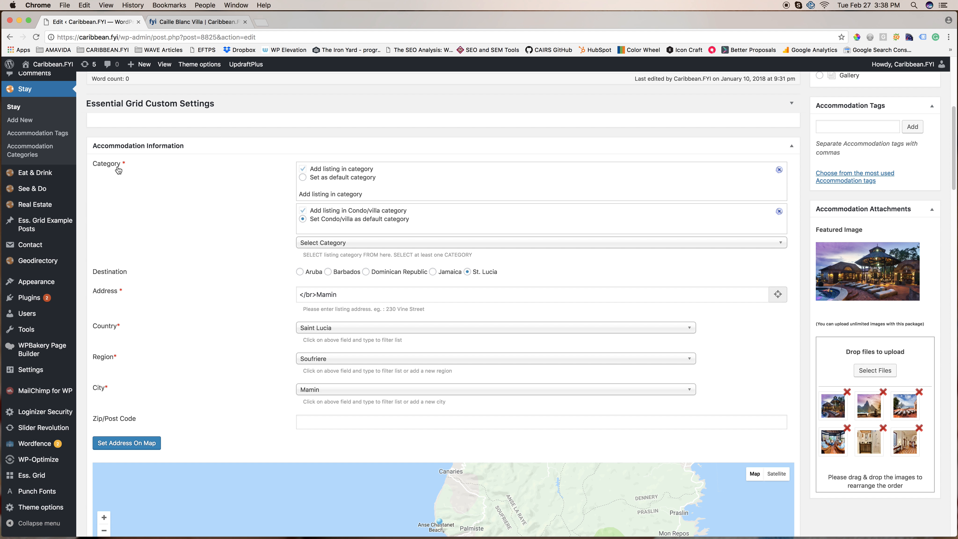
{"action": "left_click", "coordinate": [361, 246]}
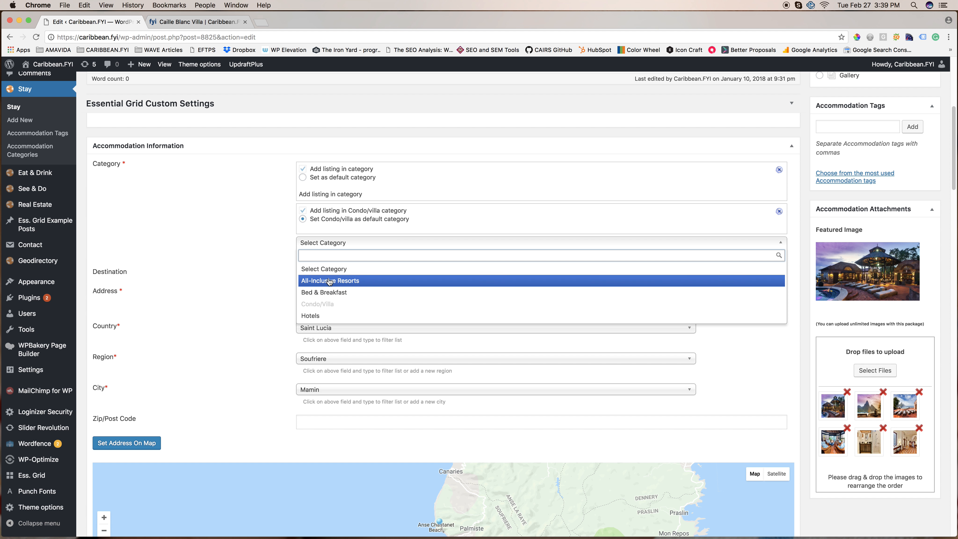
{"action": "left_click", "coordinate": [270, 240]}
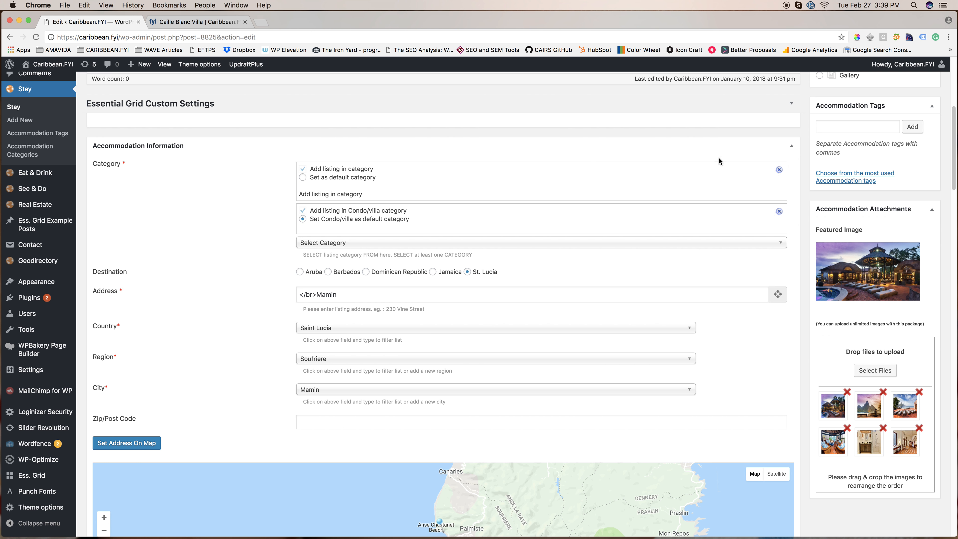
{"action": "left_click", "coordinate": [781, 171]}
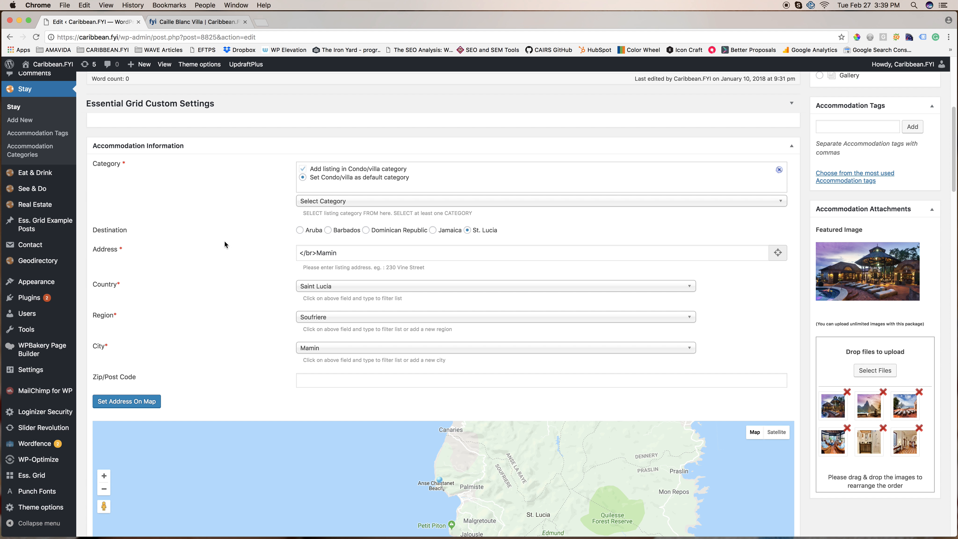
Reposition the listing's map marker slightly north along the coast near Anse Chastanet Beach to update its address
{"action": "scroll", "coordinate": [229, 241], "scroll_direction": "down", "scroll_amount": 1}
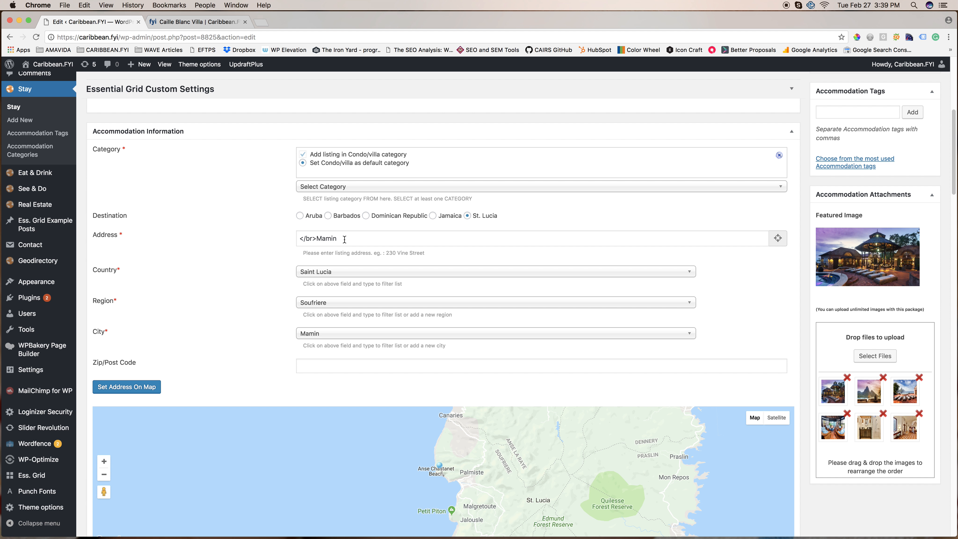
{"action": "left_click_drag", "start_coordinate": [343, 239], "coordinate": [289, 241]}
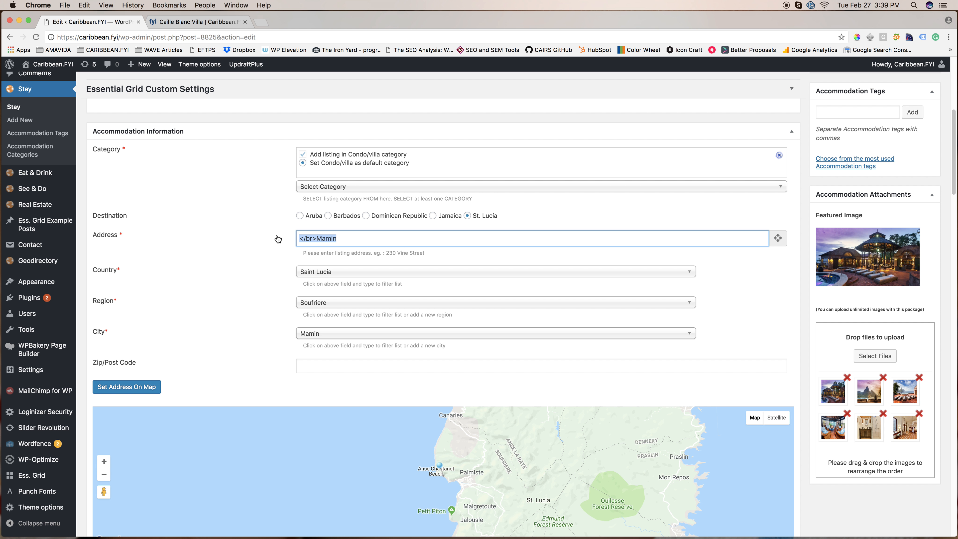
{"action": "left_click", "coordinate": [288, 239]}
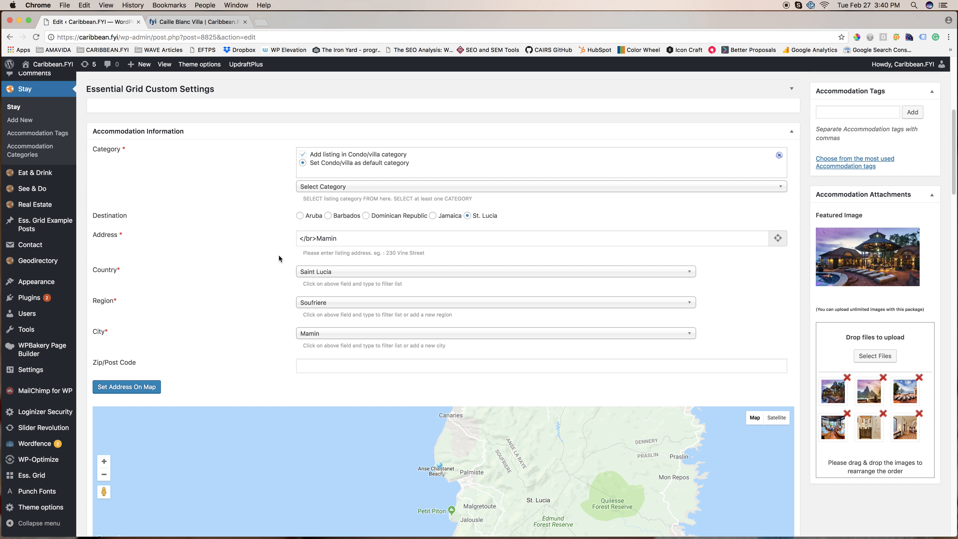
{"action": "scroll", "coordinate": [279, 261], "scroll_direction": "down", "scroll_amount": 1}
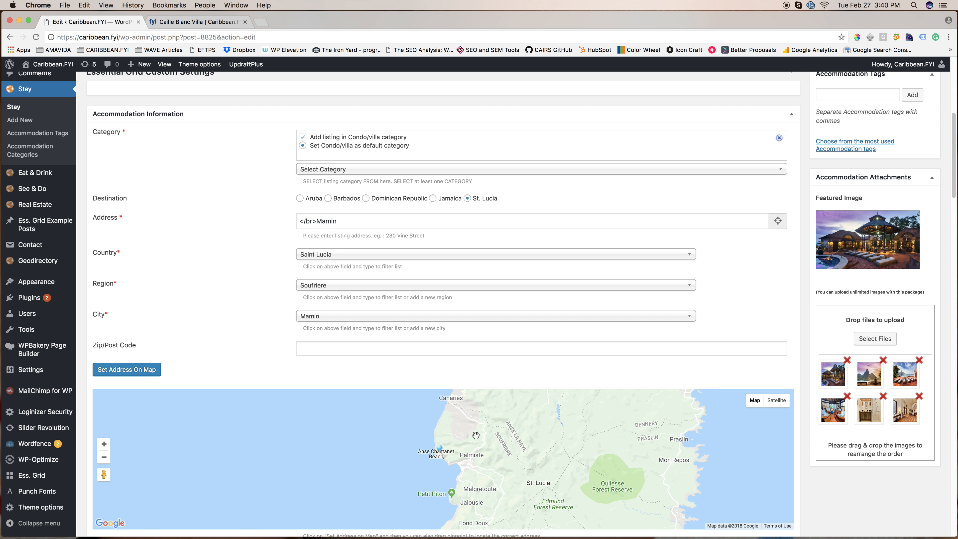
{"action": "scroll", "coordinate": [260, 287], "scroll_direction": "down", "scroll_amount": 2}
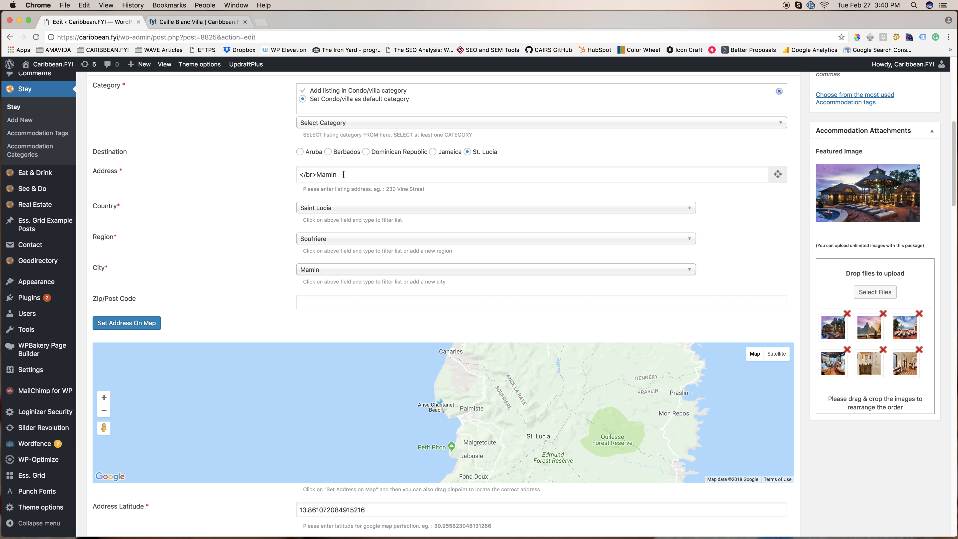
{"action": "mouse_move", "coordinate": [440, 400]}
{"action": "left_mouse_down"}
{"action": "mouse_move", "coordinate": [446, 391]}
{"action": "mouse_move", "coordinate": [434, 398]}
{"action": "left_mouse_up"}
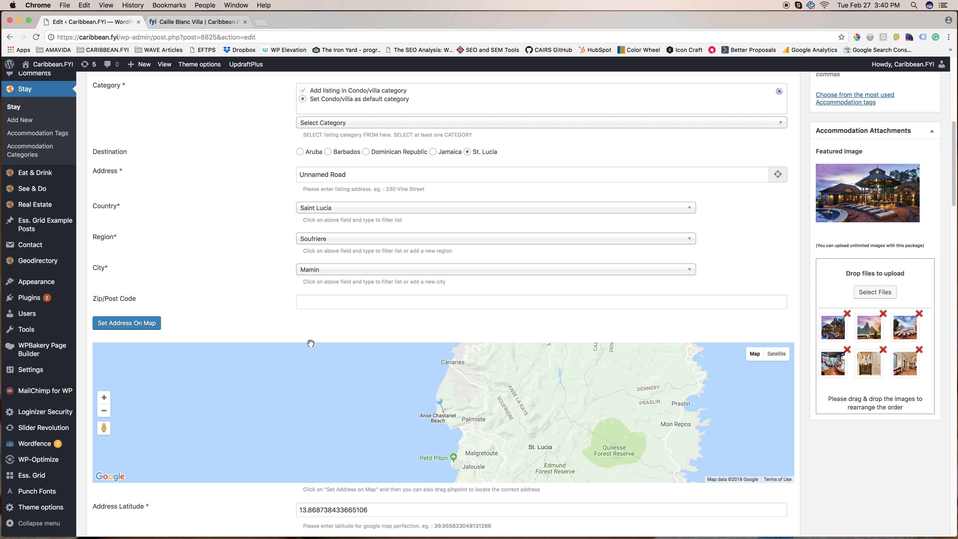
Examine the listing's coordinates, map view, time, phone, email, website and social media fields
{"action": "scroll", "coordinate": [262, 236], "scroll_direction": "down", "scroll_amount": 2}
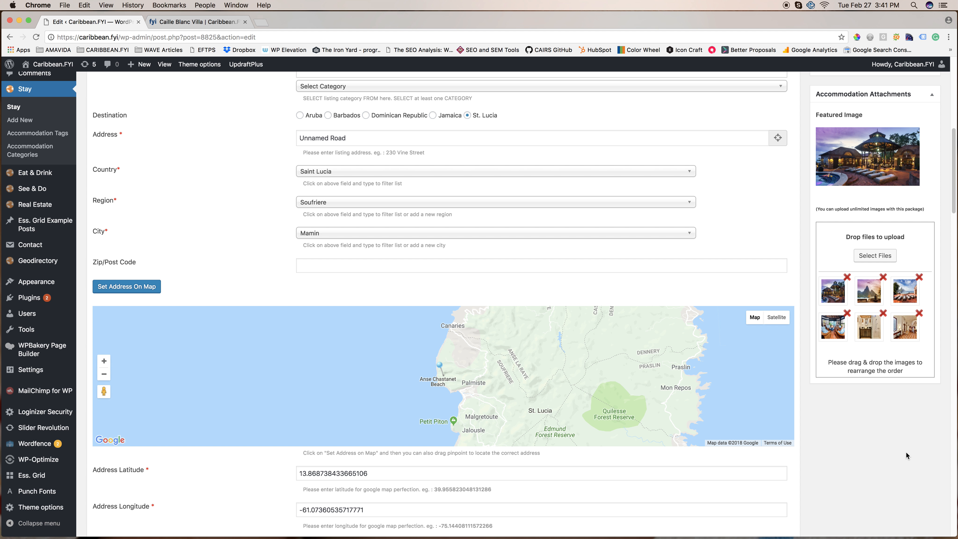
{"action": "scroll", "coordinate": [886, 438], "scroll_direction": "down", "scroll_amount": 3}
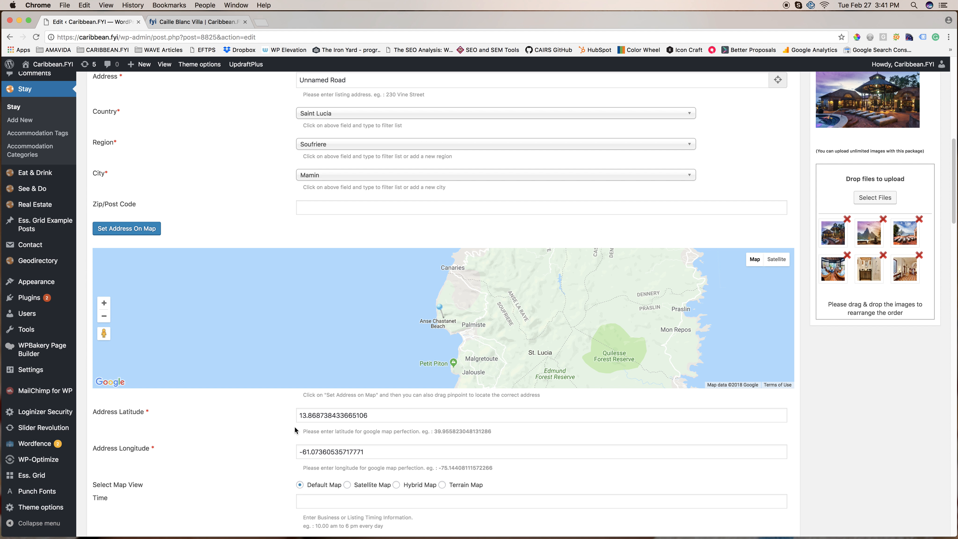
{"action": "scroll", "coordinate": [295, 428], "scroll_direction": "down", "scroll_amount": 3}
{"action": "scroll", "coordinate": [295, 428], "scroll_direction": "down", "scroll_amount": 3}
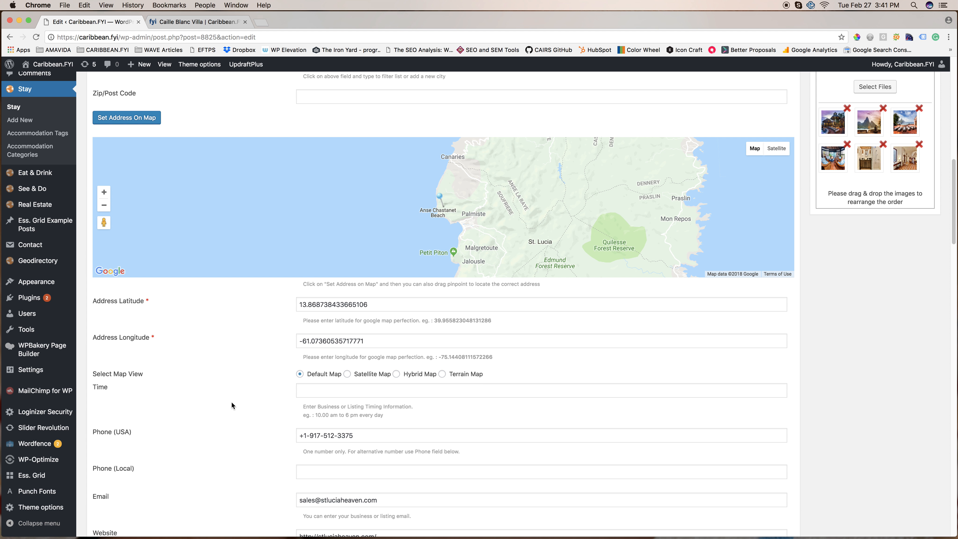
{"action": "scroll", "coordinate": [231, 402], "scroll_direction": "down", "scroll_amount": 3}
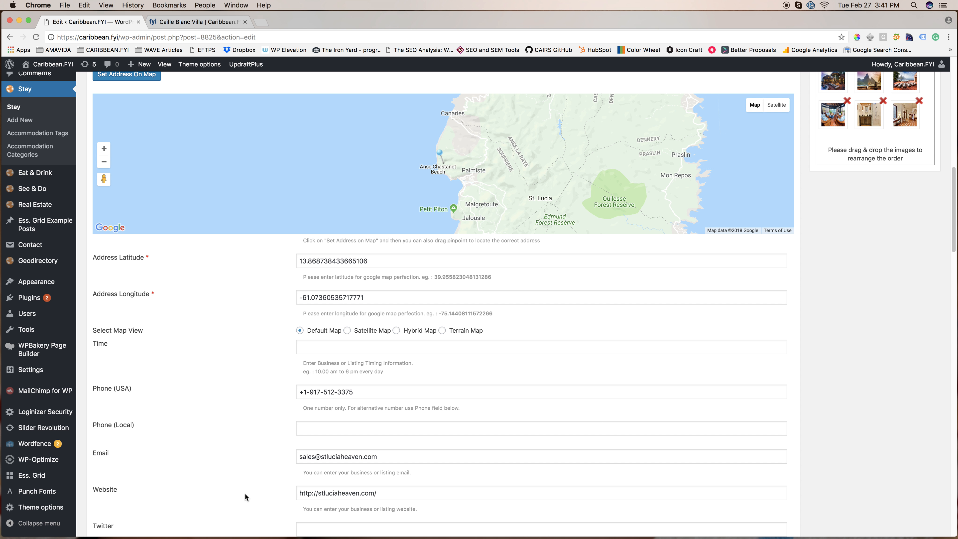
{"action": "scroll", "coordinate": [321, 399], "scroll_direction": "down", "scroll_amount": 2}
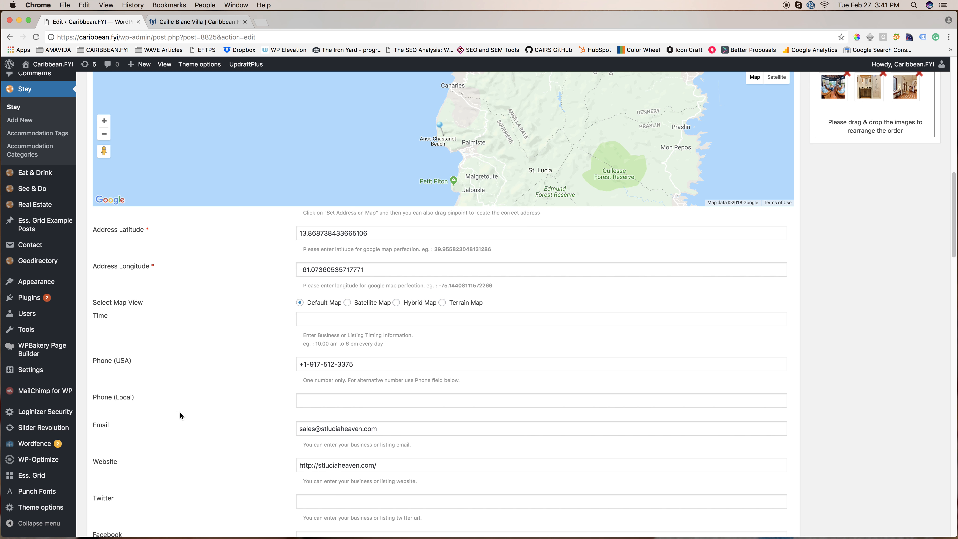
{"action": "scroll", "coordinate": [340, 392], "scroll_direction": "down", "scroll_amount": 3}
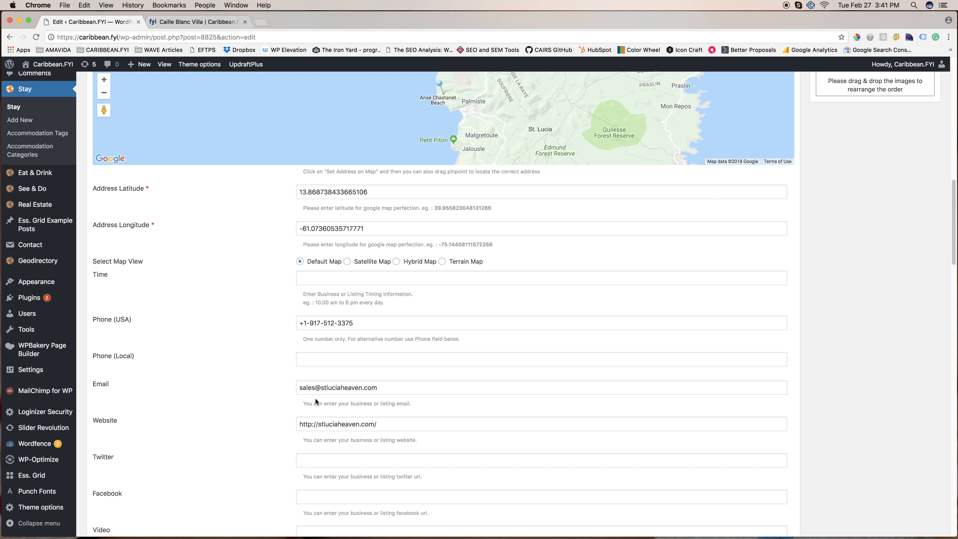
Compare the listing's contact, video and special offer fields and image attachments with its public page
{"action": "scroll", "coordinate": [330, 310], "scroll_direction": "down", "scroll_amount": 9}
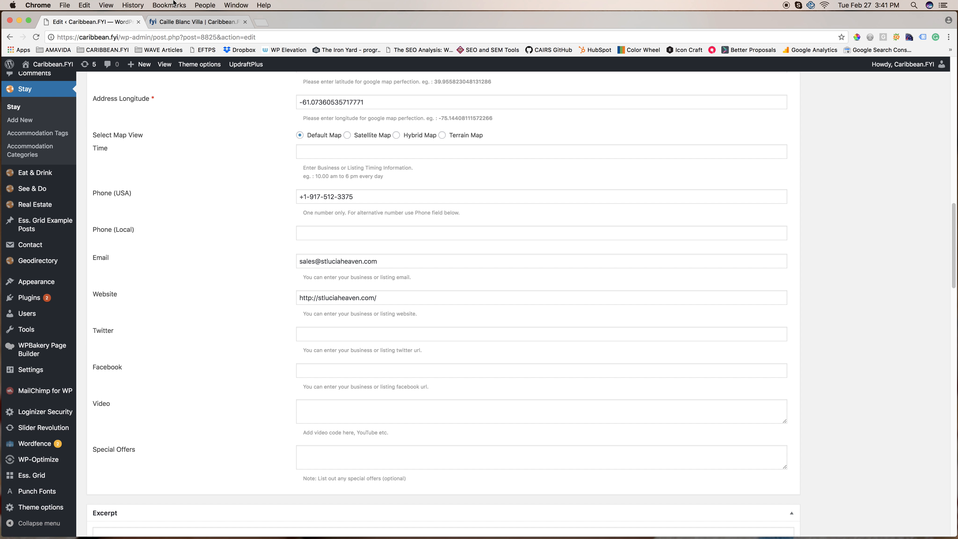
{"action": "left_click", "coordinate": [185, 24]}
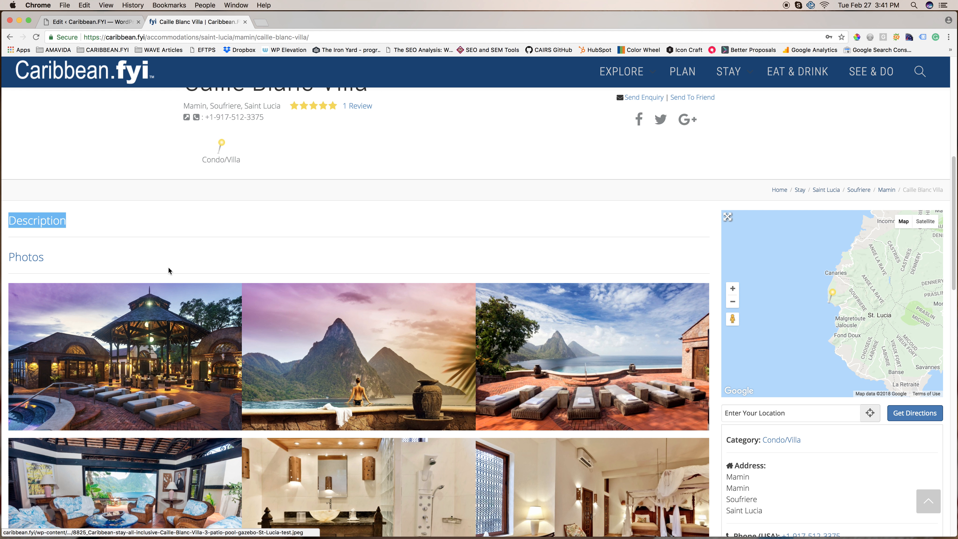
{"action": "scroll", "coordinate": [679, 290], "scroll_direction": "down", "scroll_amount": 5}
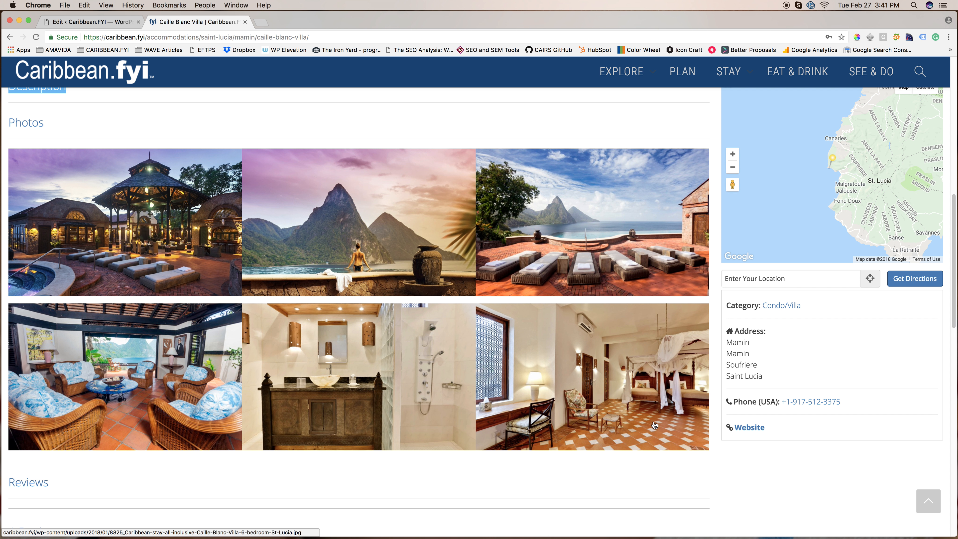
{"action": "key", "text": "ctrl+shift+Tab"}
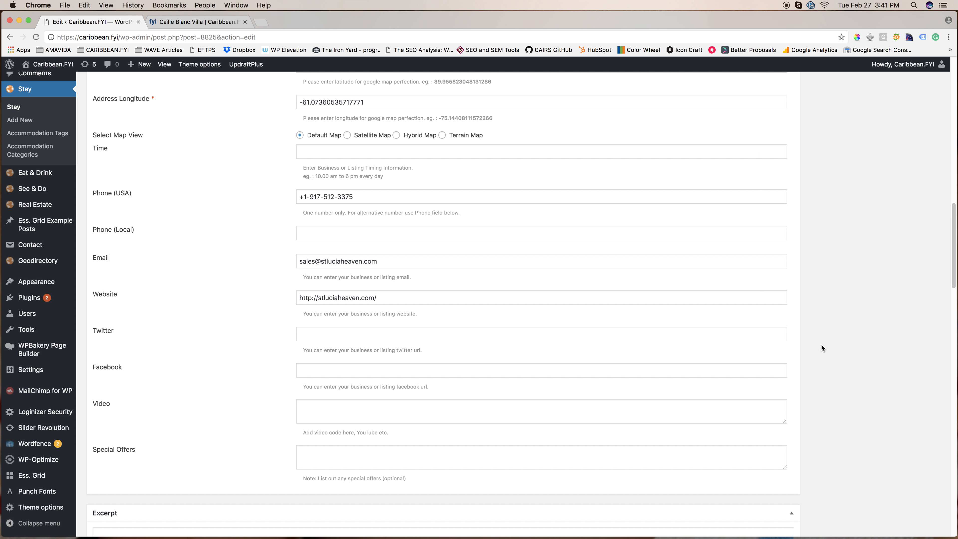
{"action": "scroll", "coordinate": [809, 346], "scroll_direction": "up", "scroll_amount": 10}
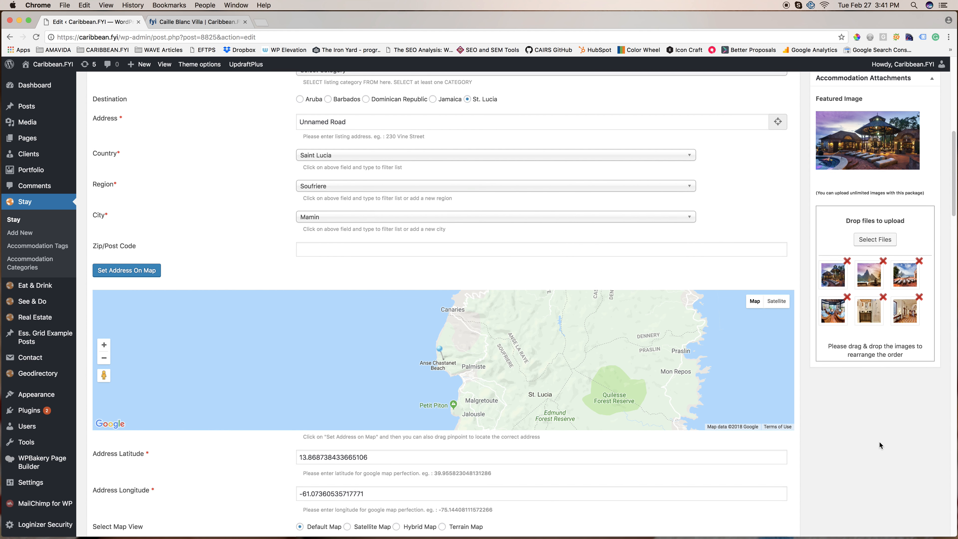
{"action": "scroll", "coordinate": [880, 441], "scroll_direction": "up", "scroll_amount": 2}
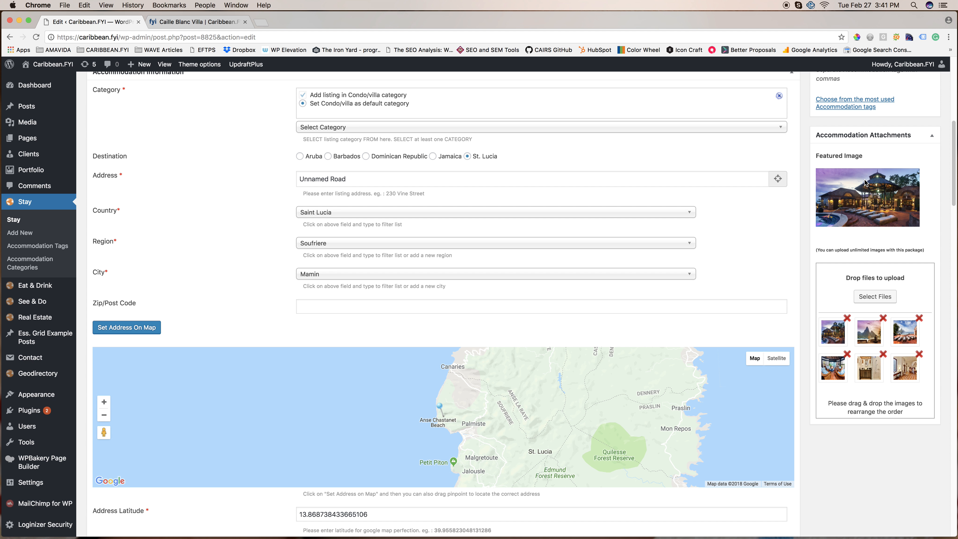
Open Caille Blanc Villa from the public Stay directory and review its featured image, details, map and photos
{"action": "left_click", "coordinate": [157, 28]}
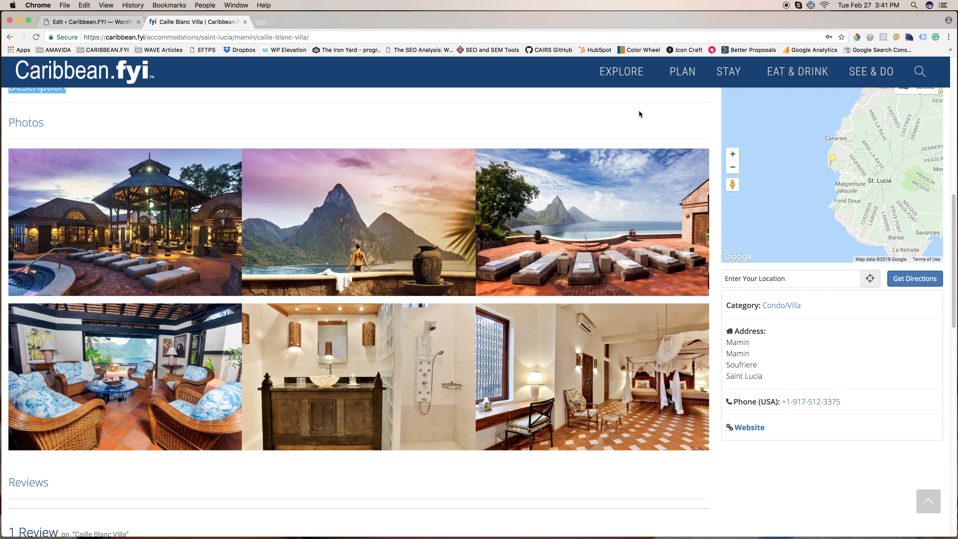
{"action": "left_click", "coordinate": [729, 74]}
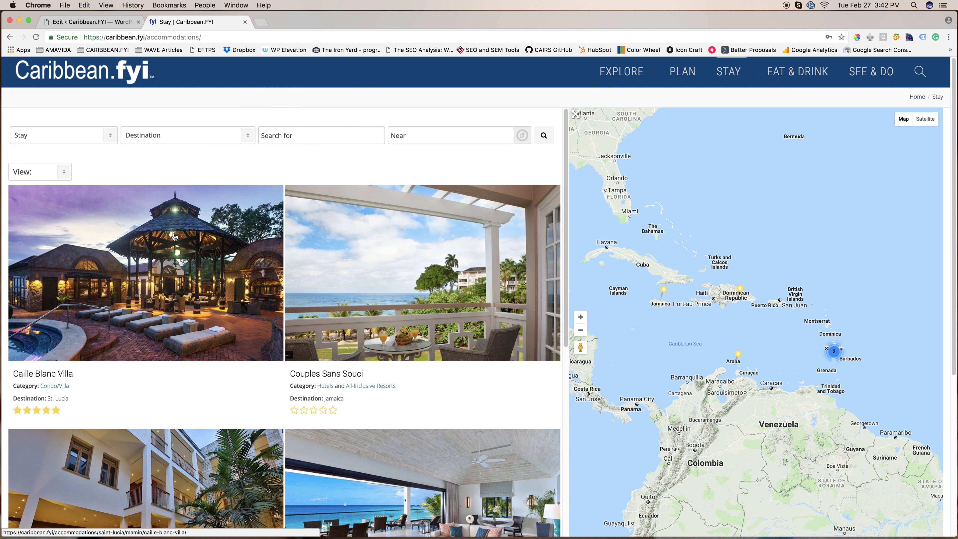
{"action": "left_click", "coordinate": [179, 294]}
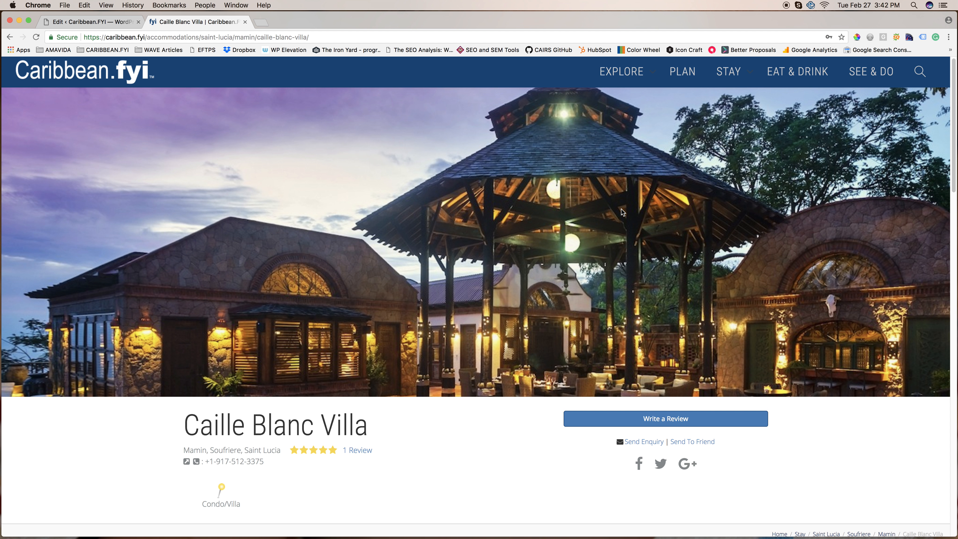
{"action": "scroll", "coordinate": [622, 212], "scroll_direction": "down", "scroll_amount": 1}
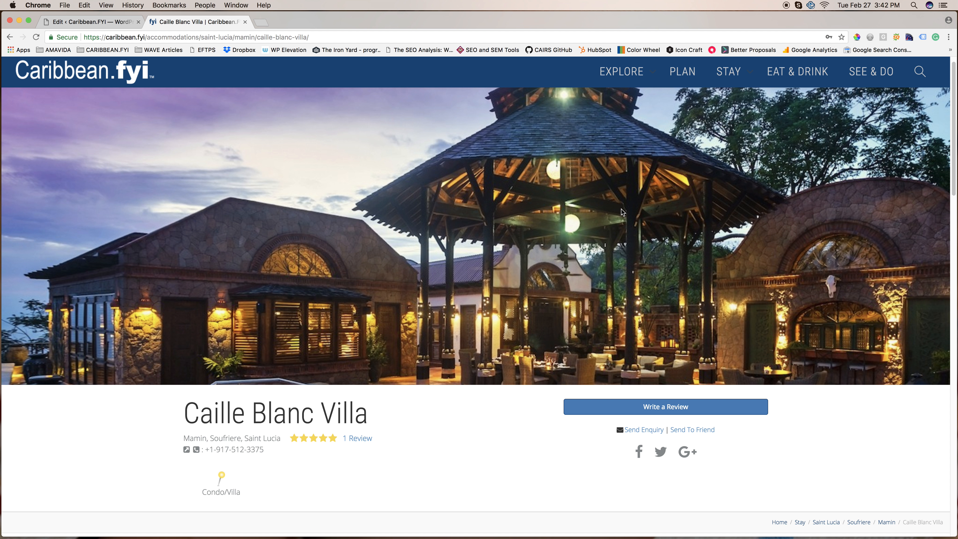
{"action": "scroll", "coordinate": [622, 212], "scroll_direction": "down", "scroll_amount": 5}
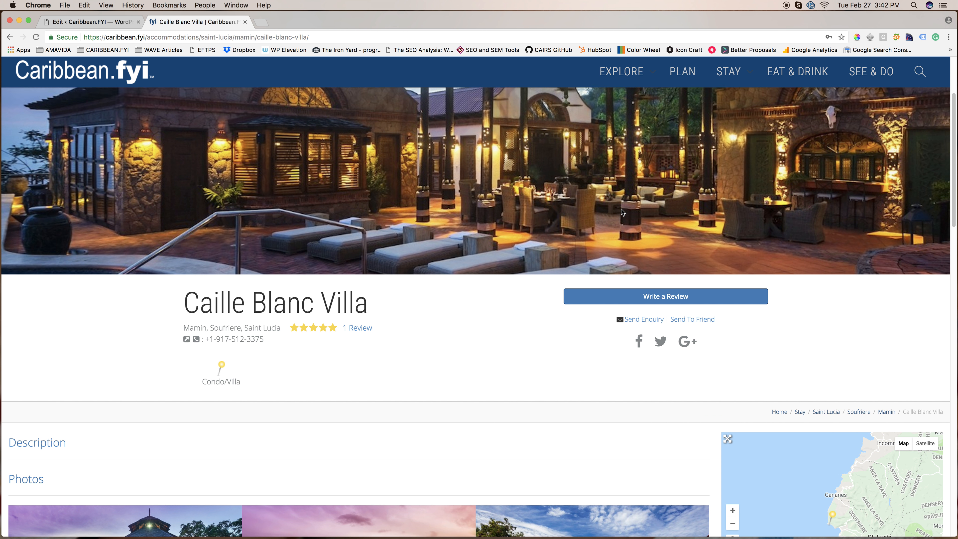
{"action": "scroll", "coordinate": [622, 212], "scroll_direction": "down", "scroll_amount": 2}
{"action": "scroll", "coordinate": [622, 212], "scroll_direction": "up", "scroll_amount": 6}
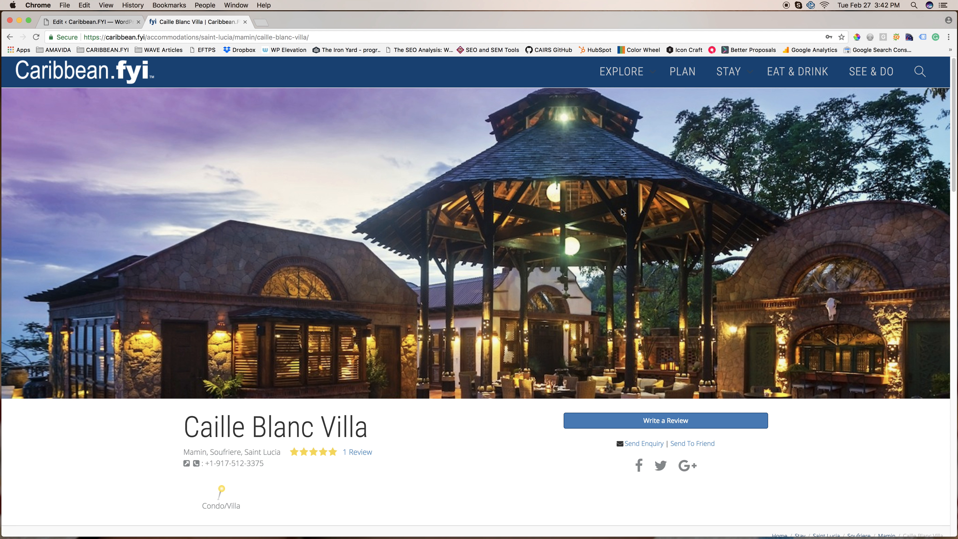
{"action": "scroll", "coordinate": [622, 212], "scroll_direction": "down", "scroll_amount": 4}
{"action": "scroll", "coordinate": [622, 212], "scroll_direction": "down", "scroll_amount": 8}
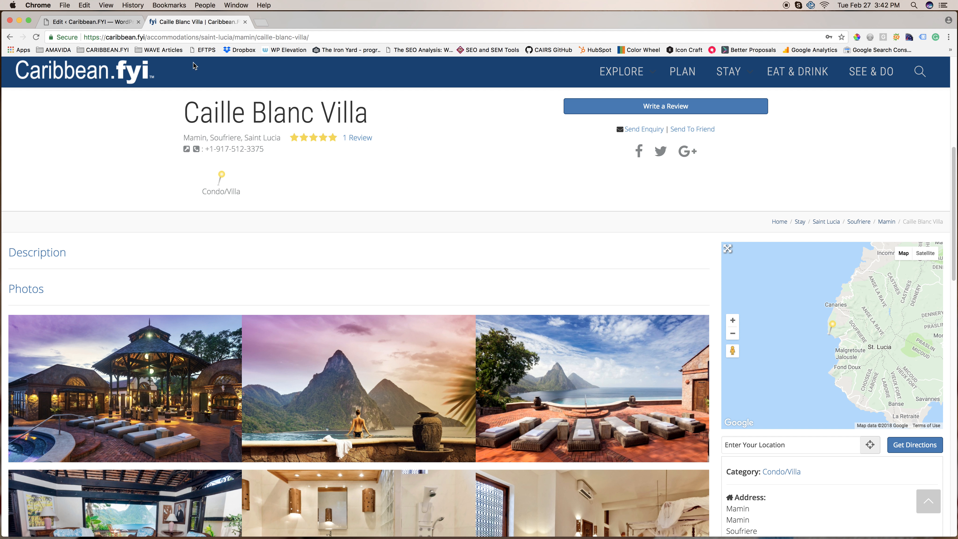
View the photo of the woman in the pool facing the mountains enlarged in the public page's gallery, and close it
{"action": "left_click", "coordinate": [68, 22]}
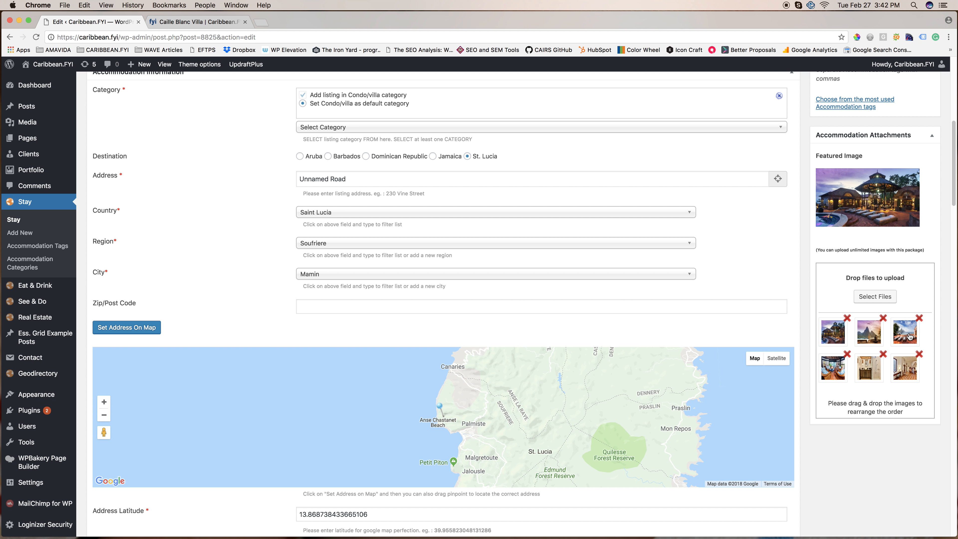
{"action": "left_click", "coordinate": [204, 20]}
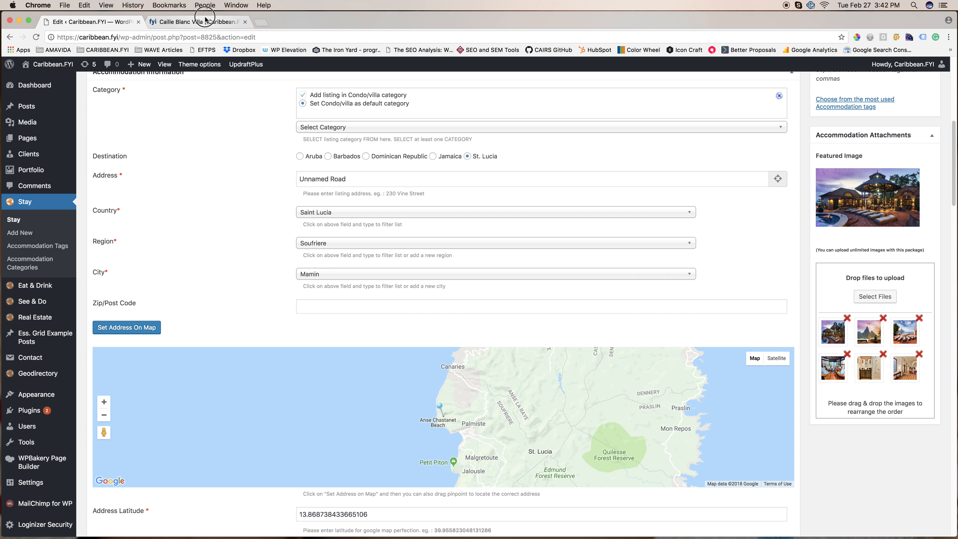
{"action": "key", "text": "super+r"}
{"action": "scroll", "coordinate": [265, 227], "scroll_direction": "down", "scroll_amount": 2}
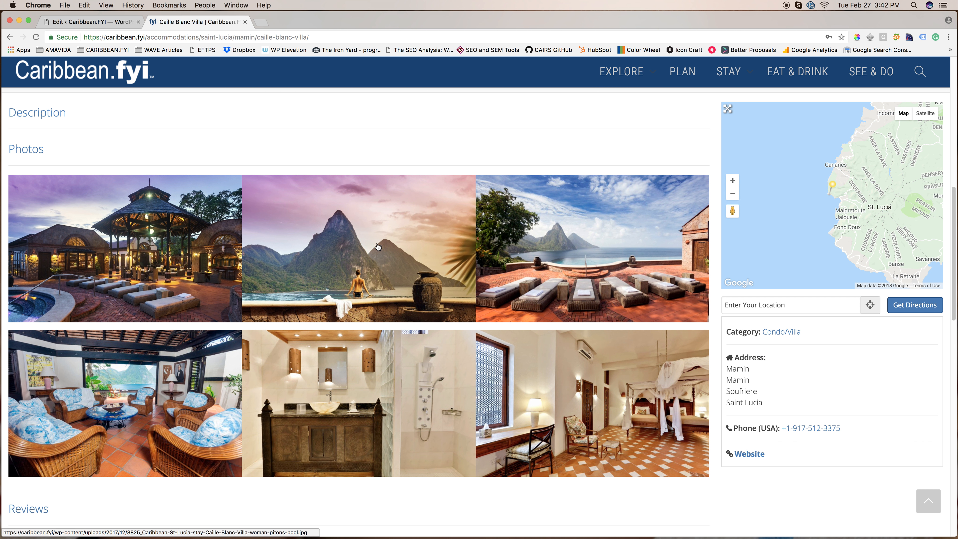
{"action": "left_click", "coordinate": [368, 283]}
{"action": "mouse_move", "coordinate": [617, 351]}
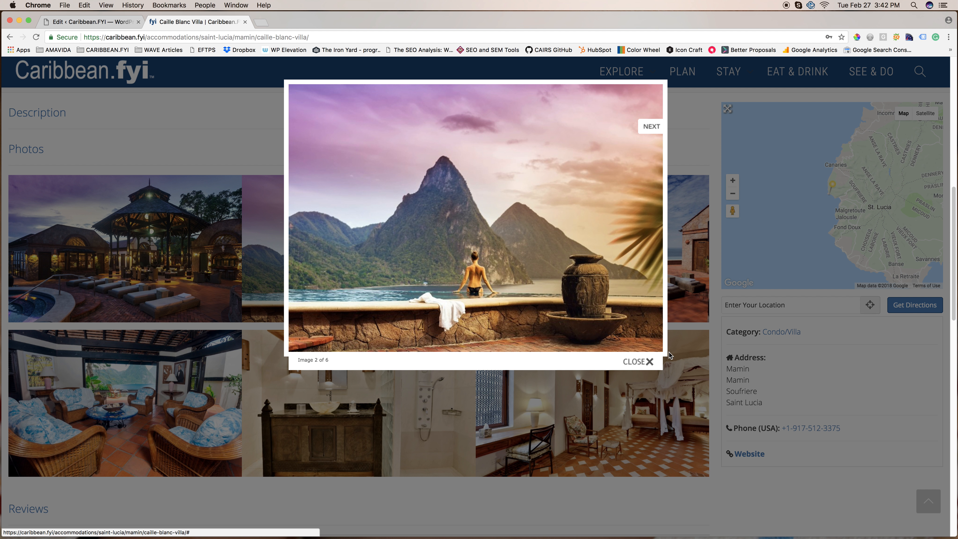
{"action": "left_click", "coordinate": [635, 362]}
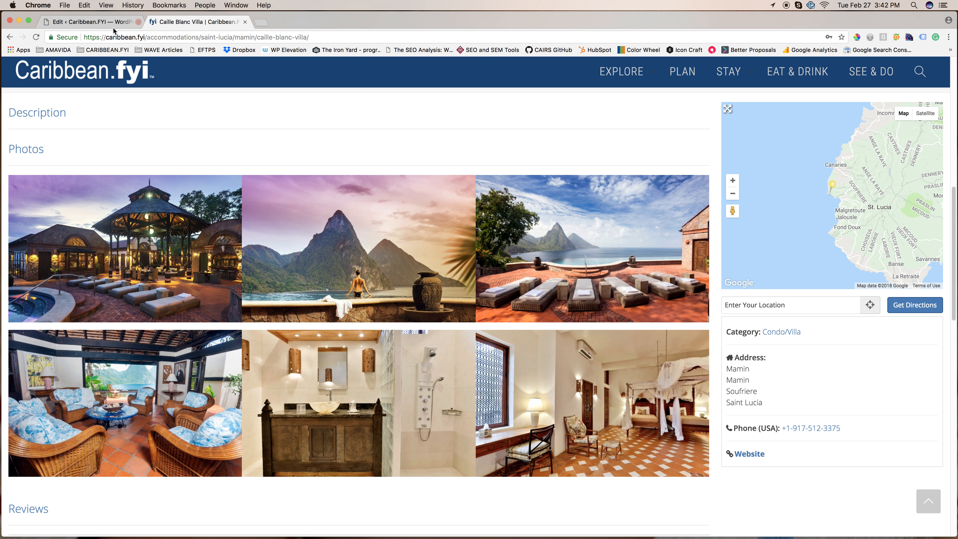
Check image file selection and thumbnail reordering in the listing's Accommodation Attachments without choosing a file, and recheck the public page
{"action": "left_click", "coordinate": [84, 22]}
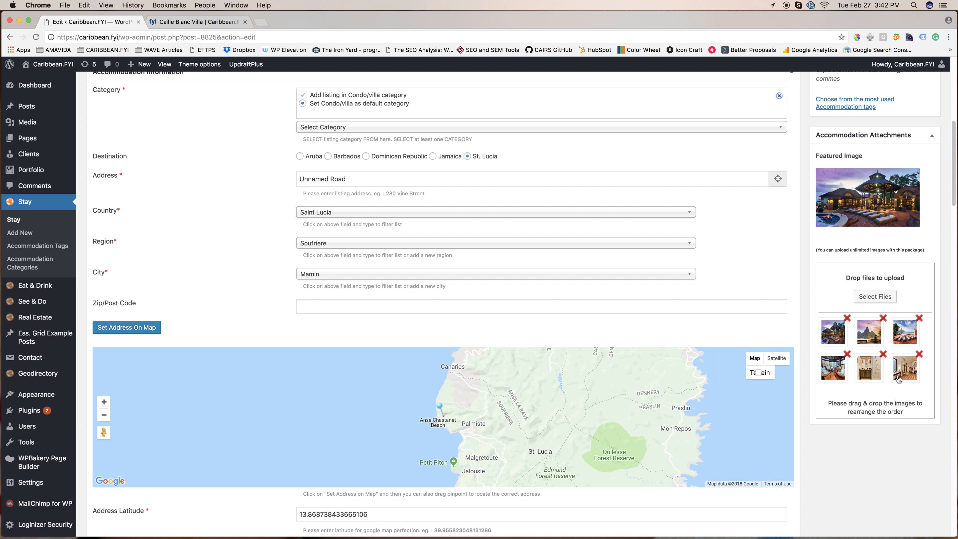
{"action": "left_click", "coordinate": [875, 297]}
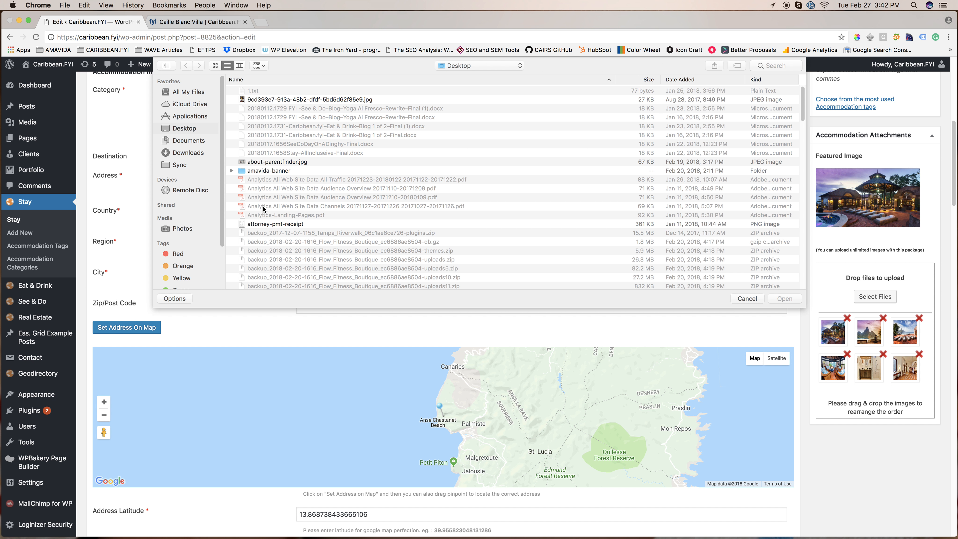
{"action": "left_click", "coordinate": [753, 299]}
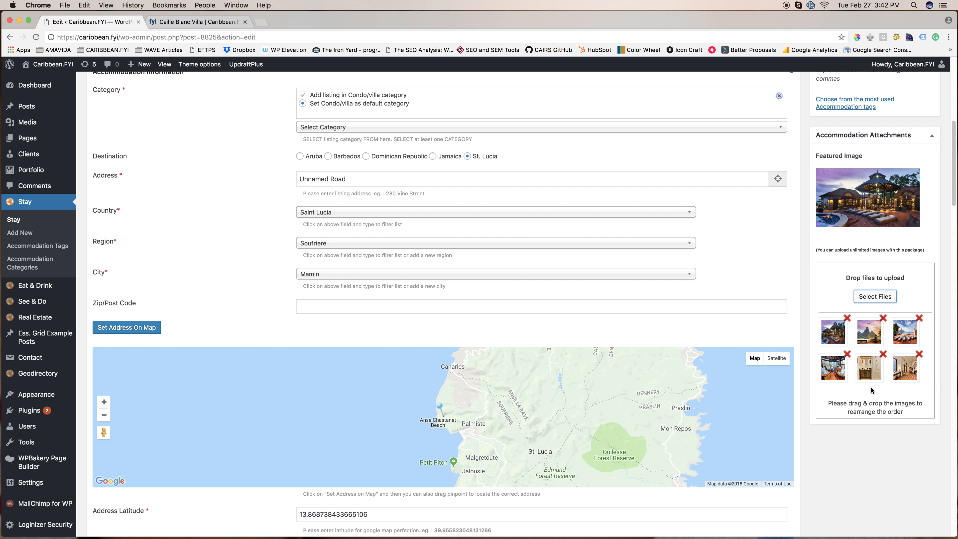
{"action": "mouse_move", "coordinate": [869, 369]}
{"action": "left_mouse_down"}
{"action": "mouse_move", "coordinate": [861, 330]}
{"action": "mouse_move", "coordinate": [836, 368]}
{"action": "mouse_move", "coordinate": [912, 375]}
{"action": "mouse_move", "coordinate": [863, 369]}
{"action": "mouse_move", "coordinate": [868, 362]}
{"action": "mouse_move", "coordinate": [867, 372]}
{"action": "left_mouse_up"}
{"action": "scroll", "coordinate": [881, 478], "scroll_direction": "up", "scroll_amount": 10}
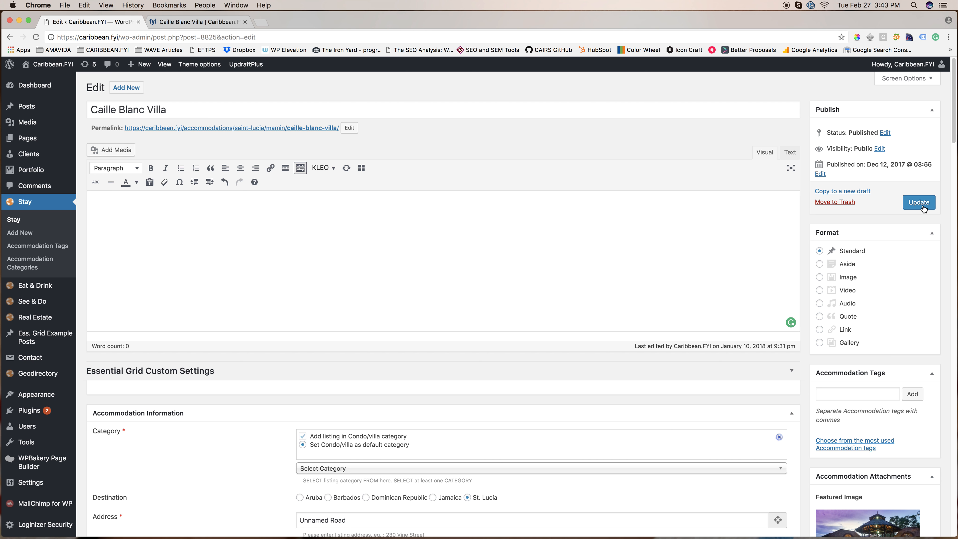
{"action": "left_click", "coordinate": [196, 22]}
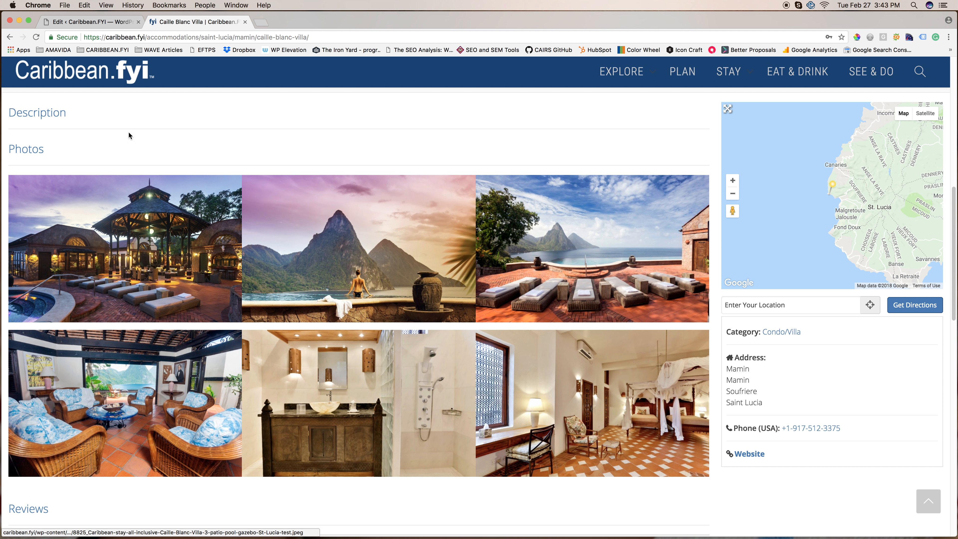
{"action": "left_click", "coordinate": [92, 22]}
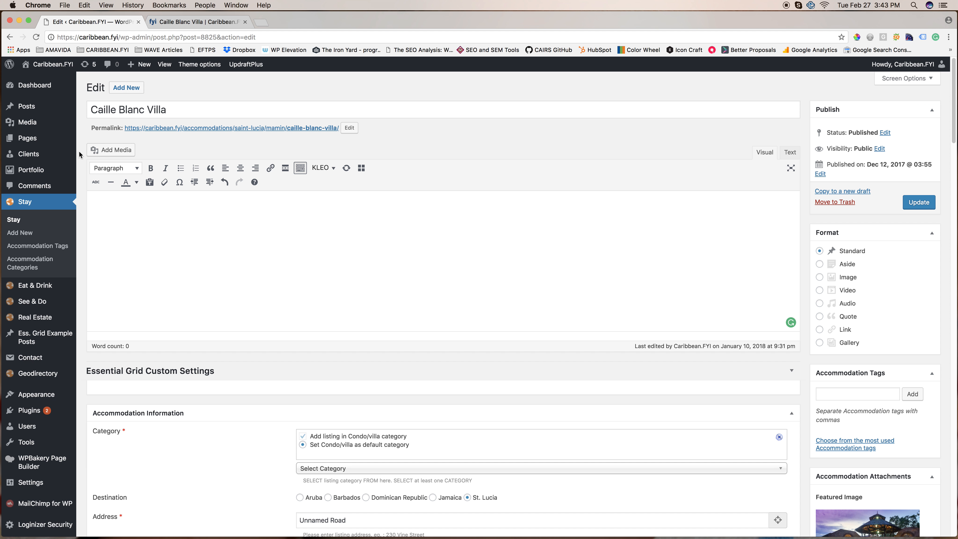
Start a new accommodation entry from the Stay listings and look through its blank form
{"action": "left_click", "coordinate": [25, 202]}
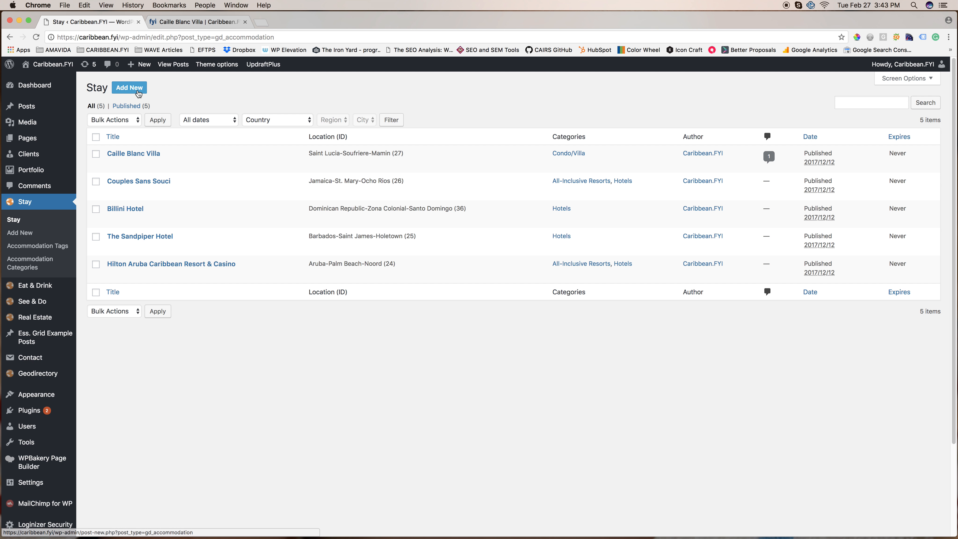
{"action": "left_click", "coordinate": [129, 87]}
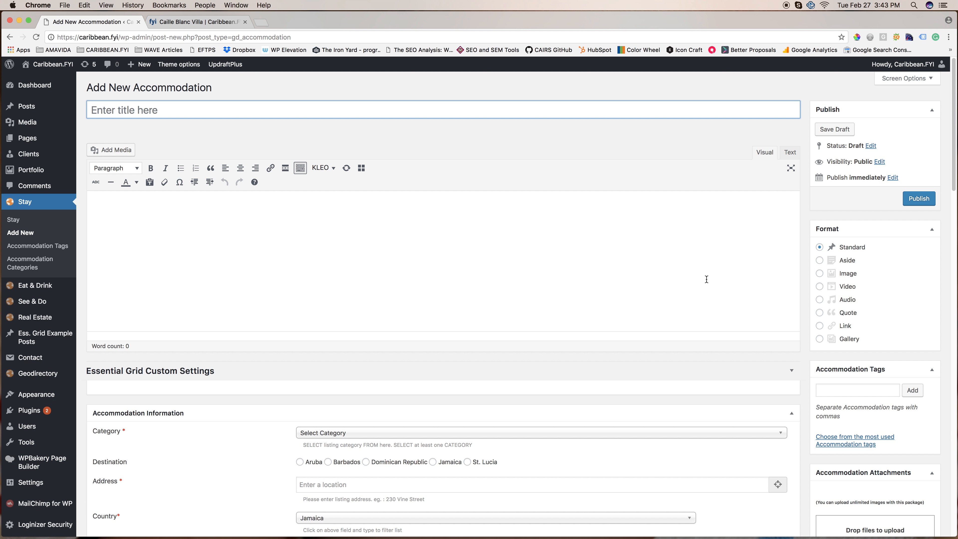
{"action": "scroll", "coordinate": [706, 280], "scroll_direction": "down", "scroll_amount": 10}
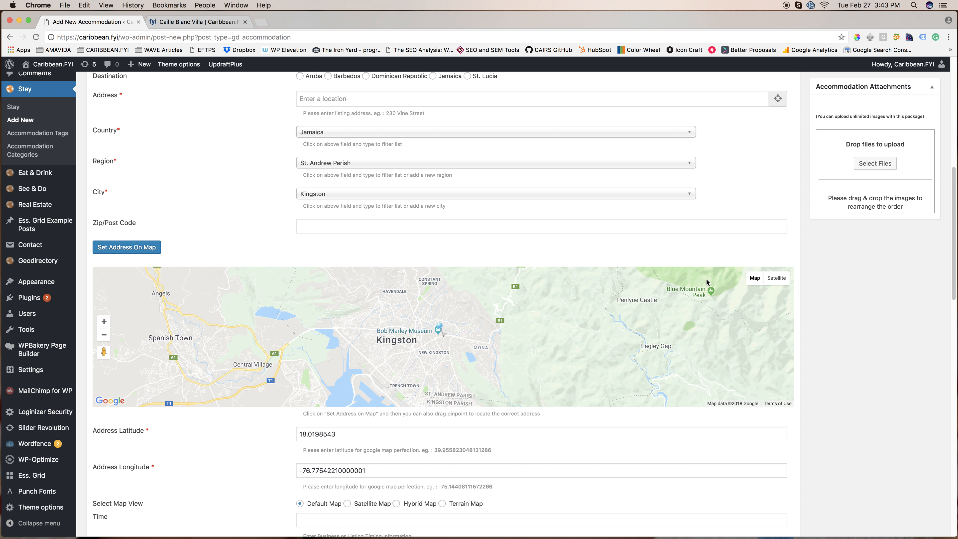
{"action": "scroll", "coordinate": [707, 279], "scroll_direction": "up", "scroll_amount": 3}
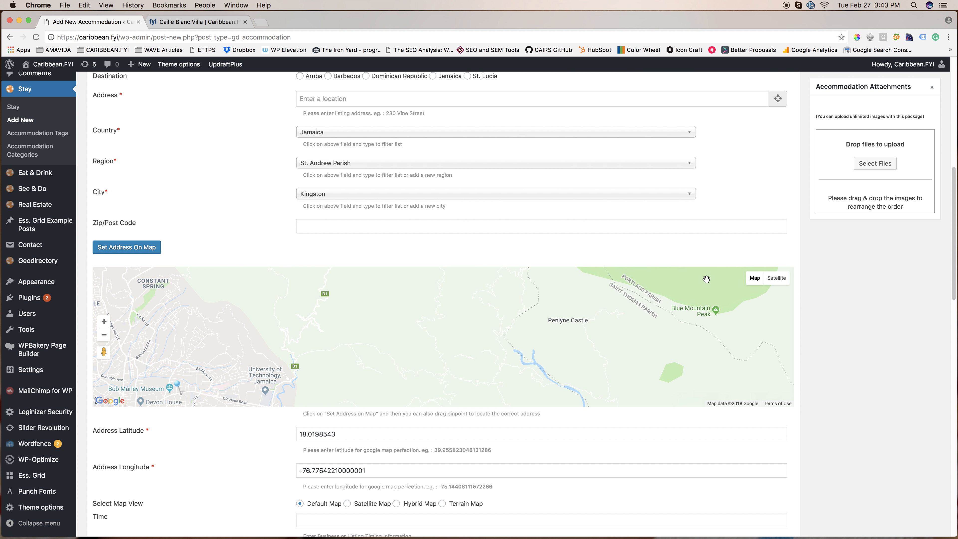
{"action": "scroll", "coordinate": [832, 354], "scroll_direction": "up", "scroll_amount": 5}
{"action": "scroll", "coordinate": [832, 354], "scroll_direction": "up", "scroll_amount": 5}
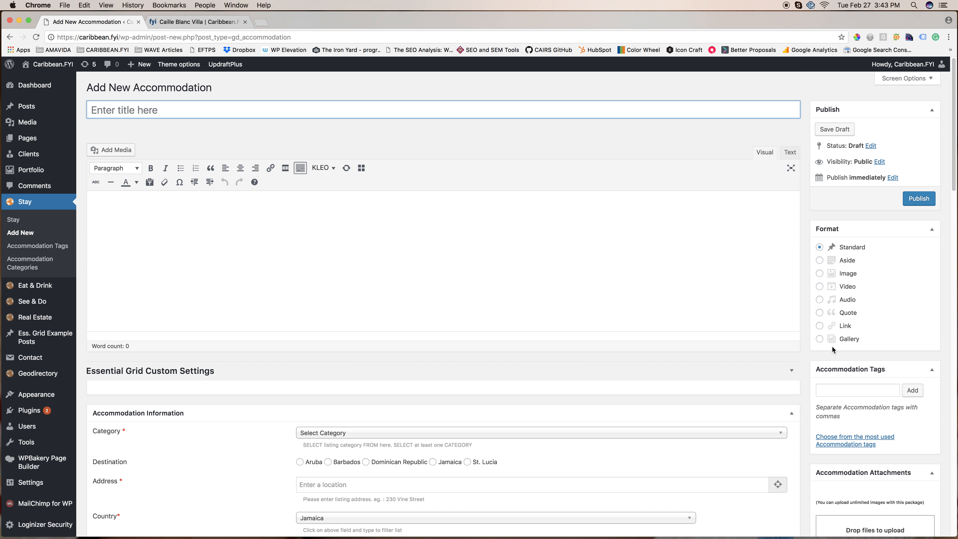